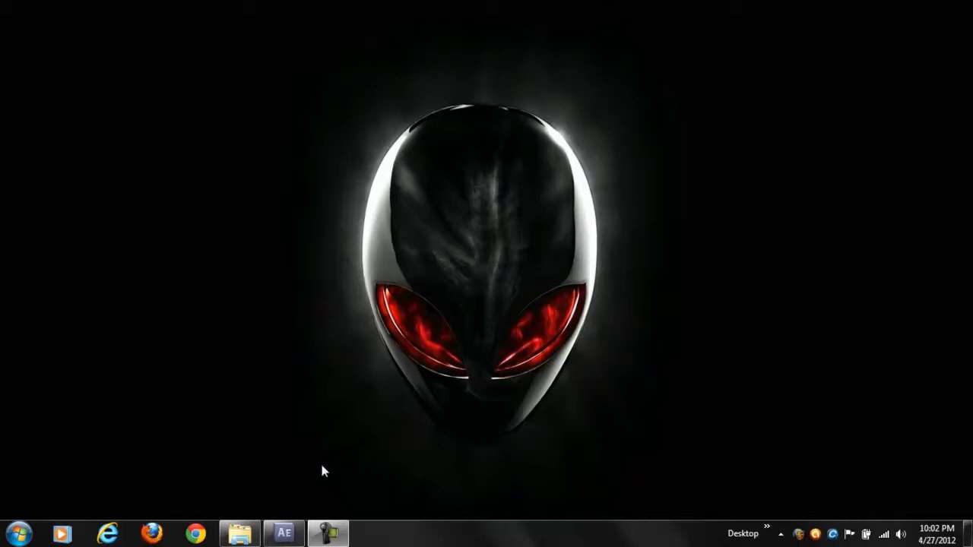
# - Switch to After Effects and compare the PICT0248_xvid and PICT0249_xvid compositions, ending on PICT0248_xvid
pyautogui.moveTo(283, 532)
pyautogui.click(342, 487)
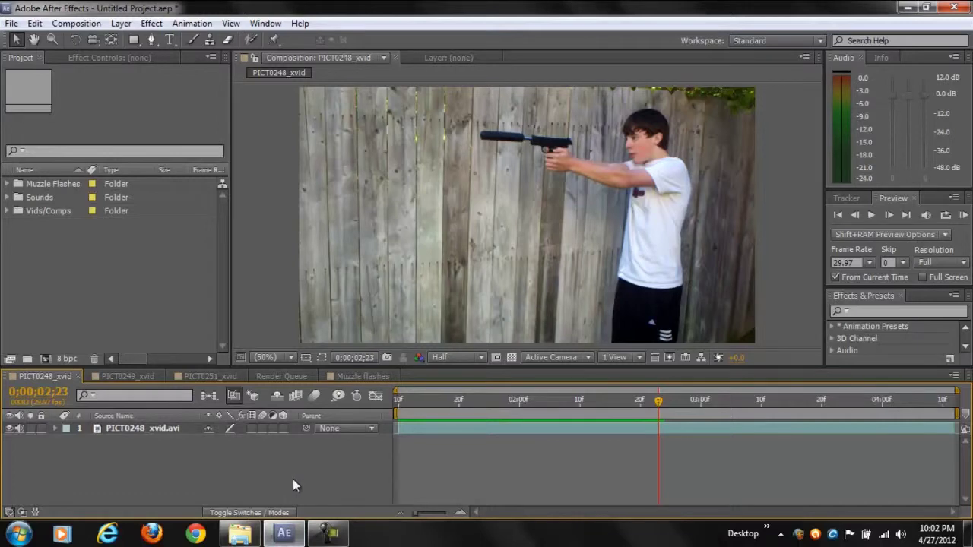
pyautogui.moveTo(660, 412); pyautogui.dragTo(620, 395)
pyautogui.click(121, 377)
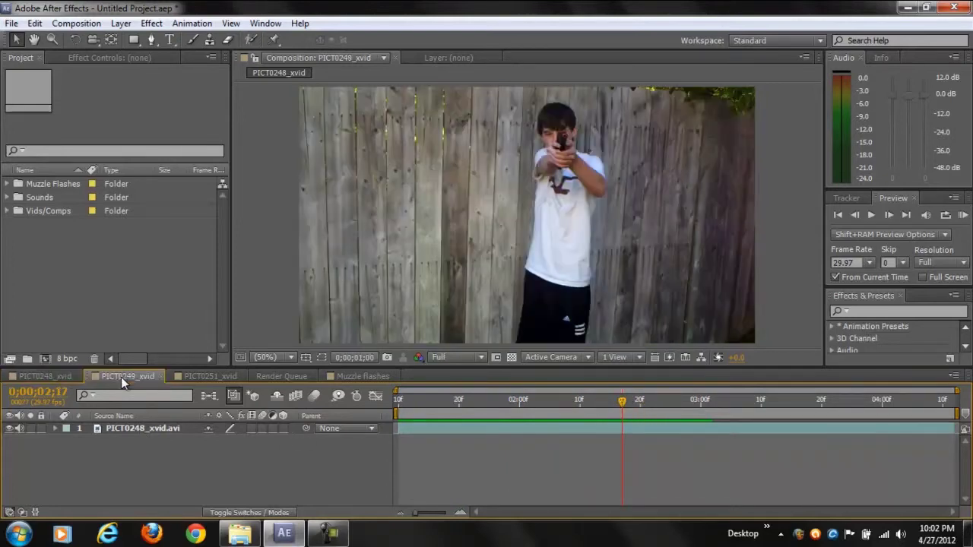
pyautogui.click(49, 378)
pyautogui.click(123, 372)
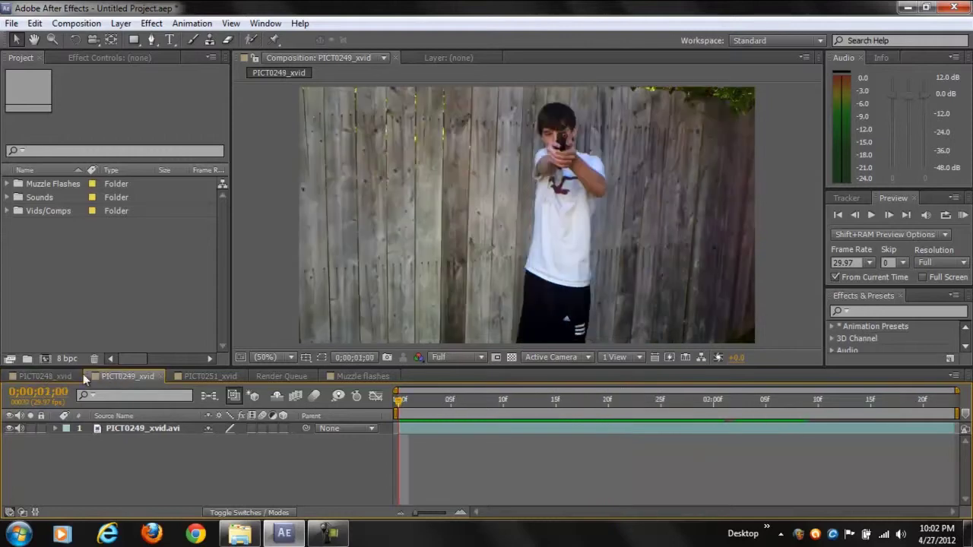
pyautogui.click(70, 375)
pyautogui.click(125, 370)
pyautogui.click(67, 376)
# - Examine the clips in the Sounds and Muzzle Flashes project folders, including Muzzle_Flash_Straight_08.mov
pyautogui.click(9, 198)
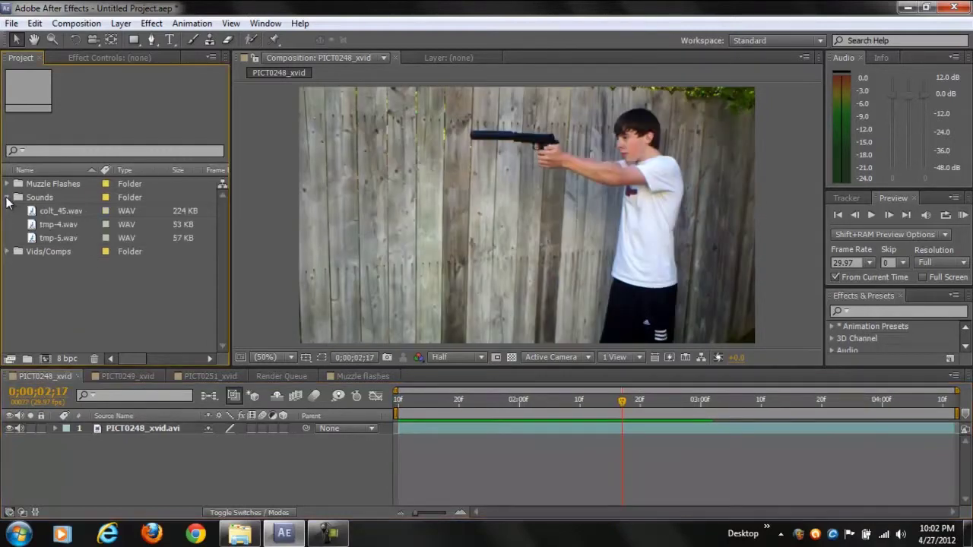
pyautogui.click(10, 197)
pyautogui.click(7, 184)
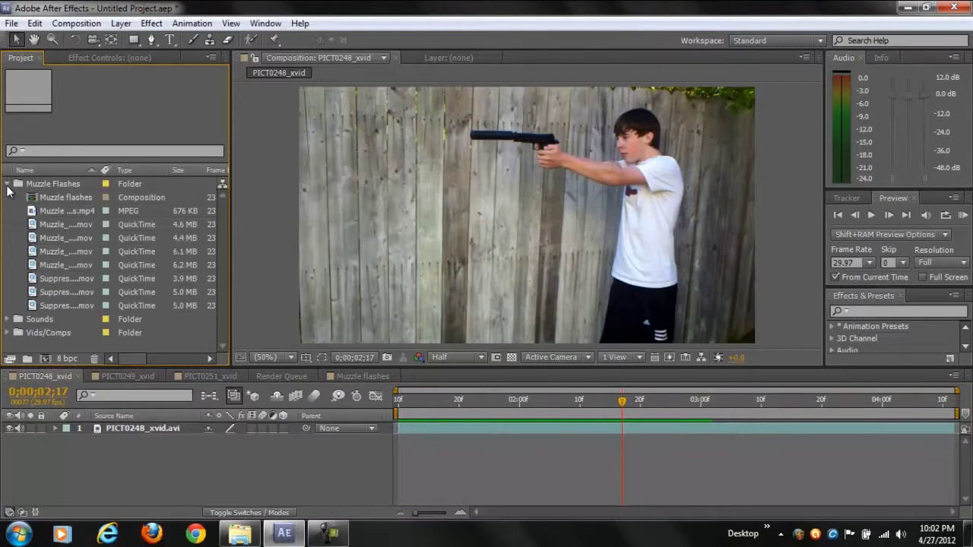
pyautogui.click(61, 251)
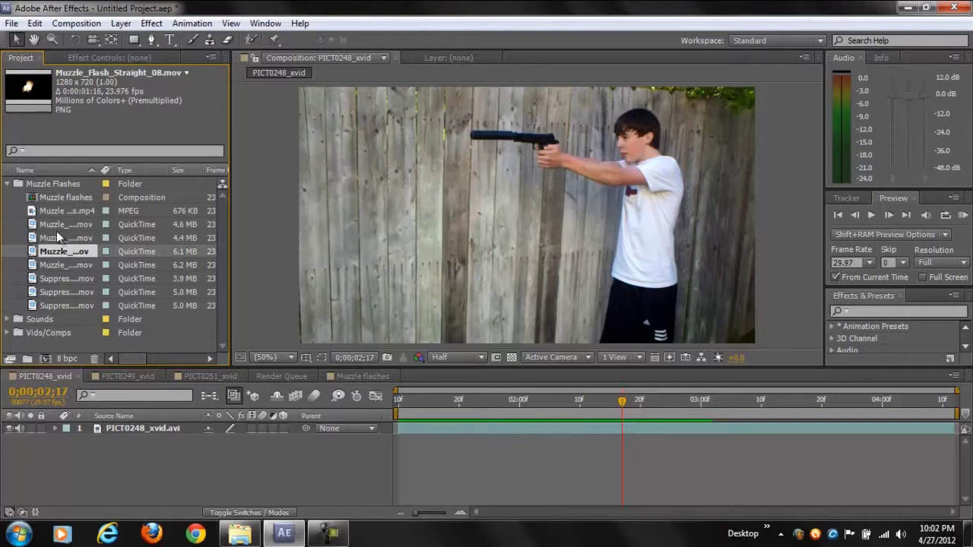
pyautogui.click(9, 184)
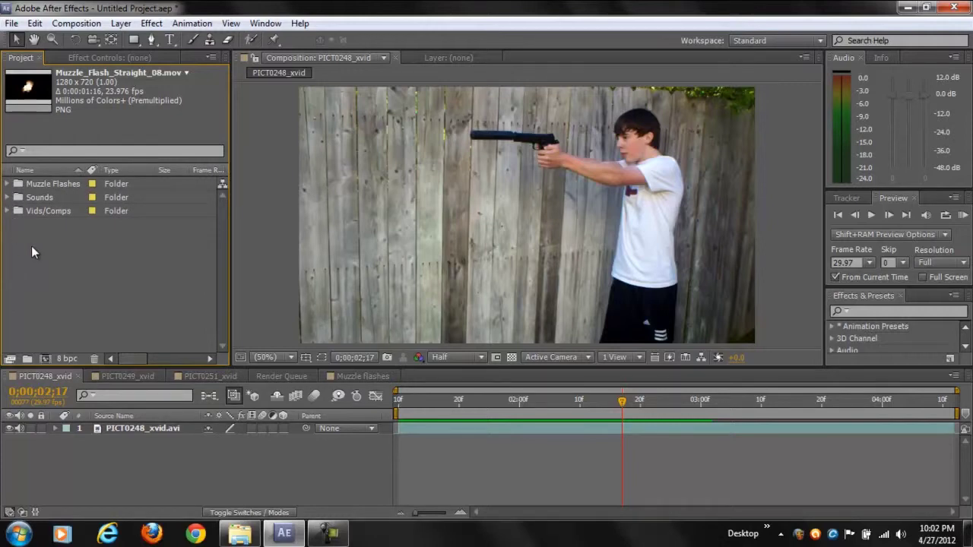
pyautogui.click(7, 198)
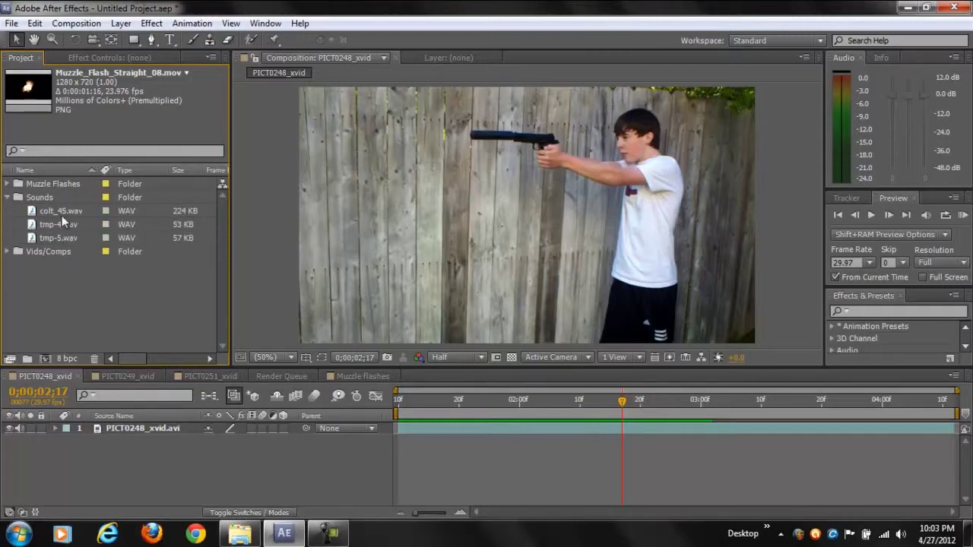
pyautogui.click(8, 197)
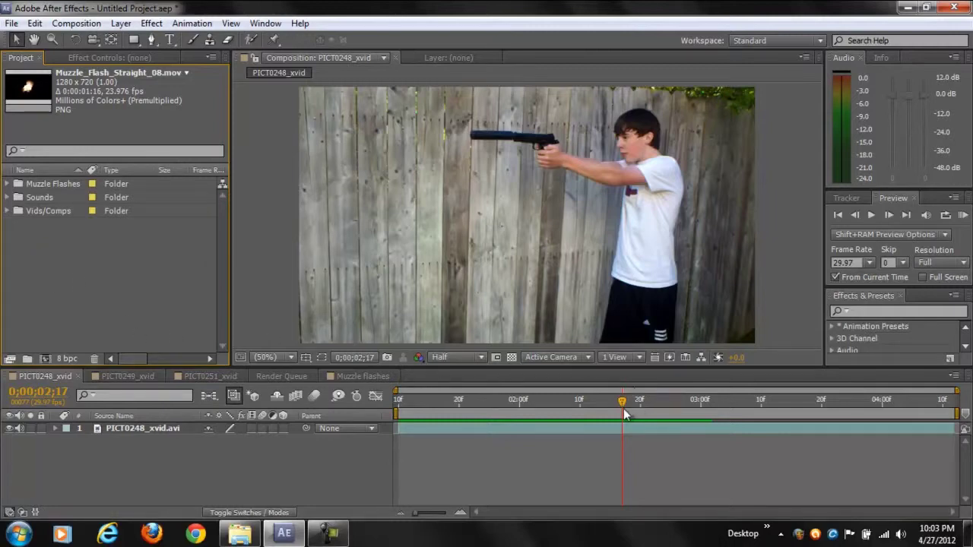
# - Add the three Suppressed_Fire clips from the Muzzle Flashes folder above the PICT0248_xvid footage, starting at 0;00;02;23
pyautogui.moveTo(623, 400); pyautogui.dragTo(660, 373)
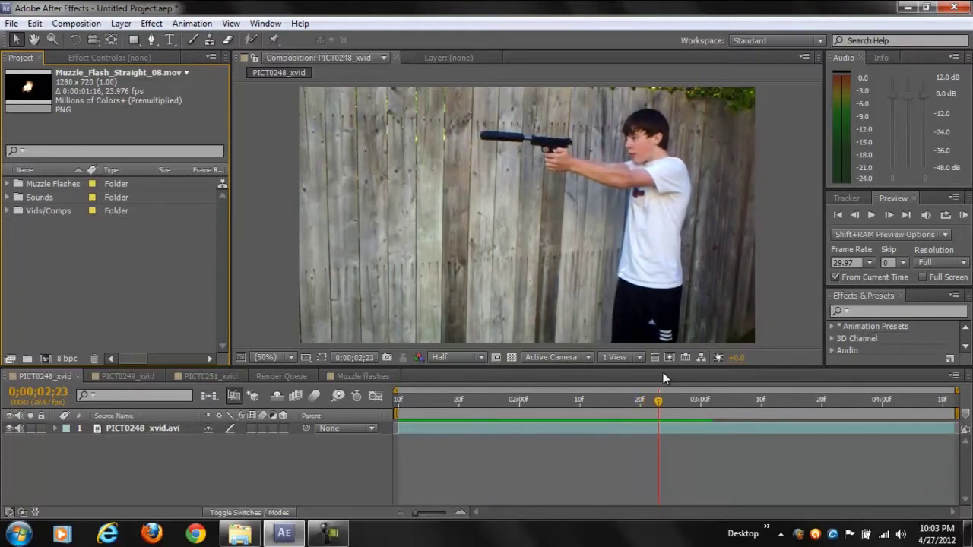
pyautogui.click(663, 372)
pyautogui.click(9, 186)
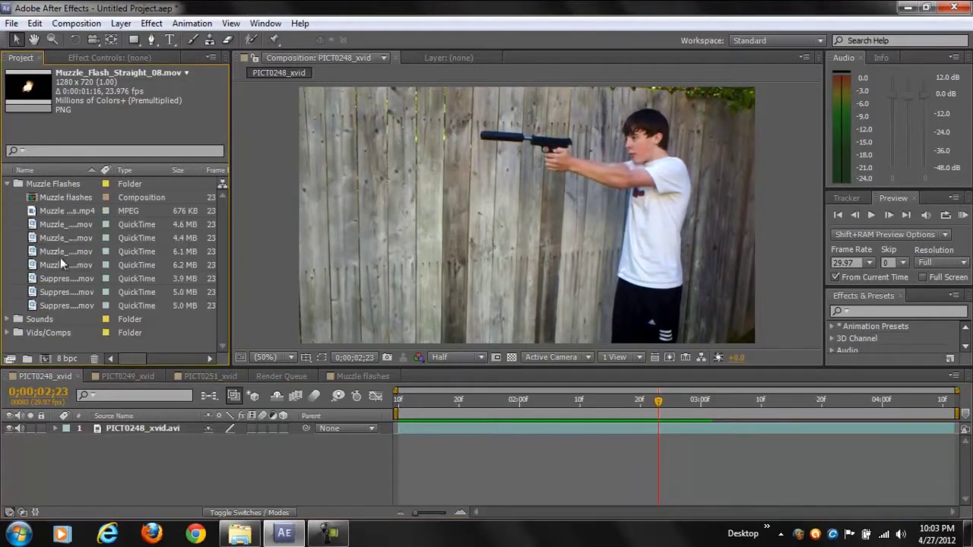
pyautogui.click(65, 279)
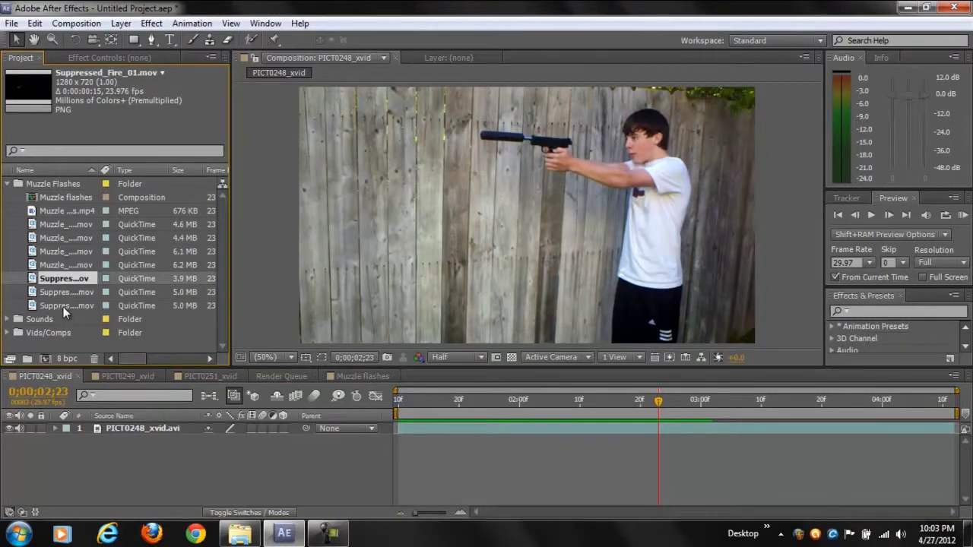
pyautogui.keyDown('shift'); pyautogui.click(65, 306); pyautogui.keyUp('shift')
pyautogui.moveTo(61, 286); pyautogui.dragTo(659, 430)
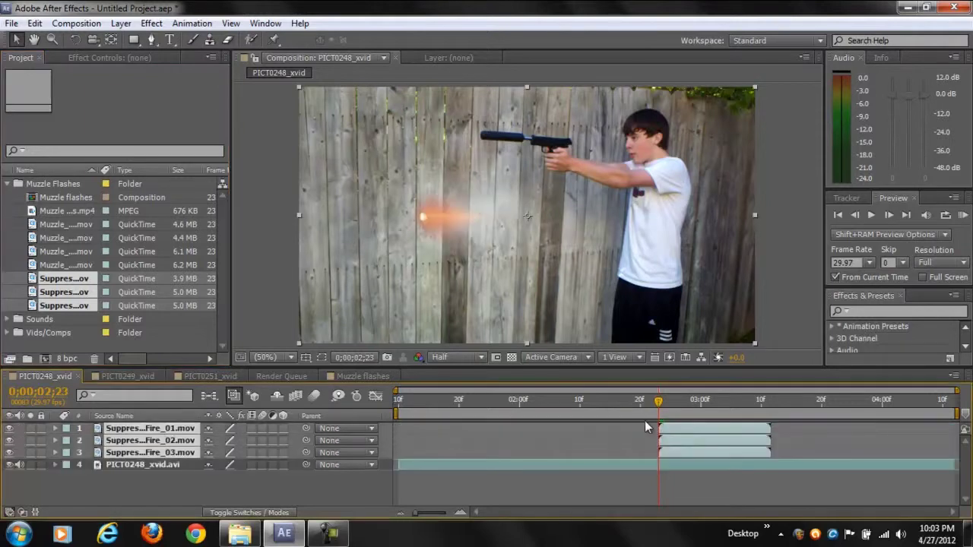
pyautogui.click(201, 505)
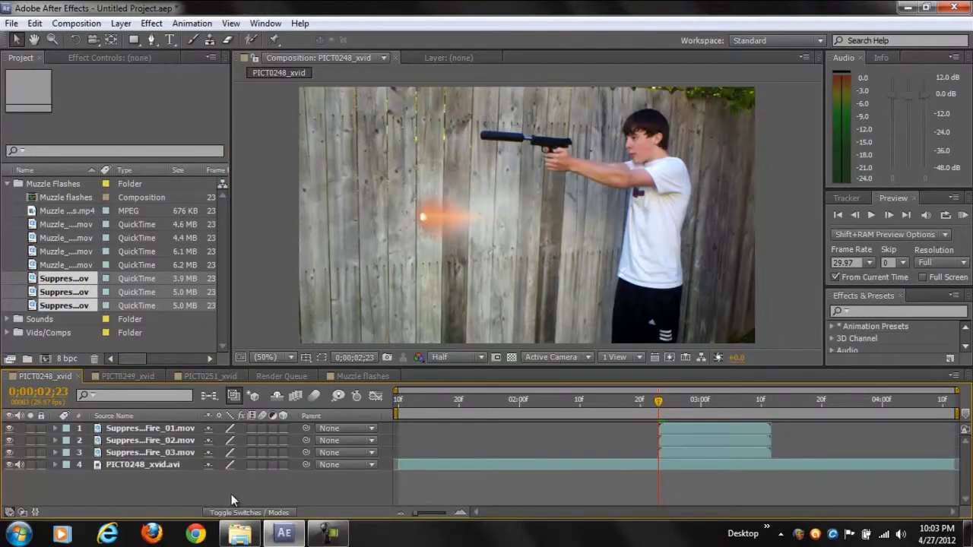
# - Stagger the flash clips in time, starting Suppressed_Fire_02 at 0;00;03;10 and Suppressed_Fire_03 at 0;00;03;28
pyautogui.moveTo(670, 441); pyautogui.dragTo(953, 456)
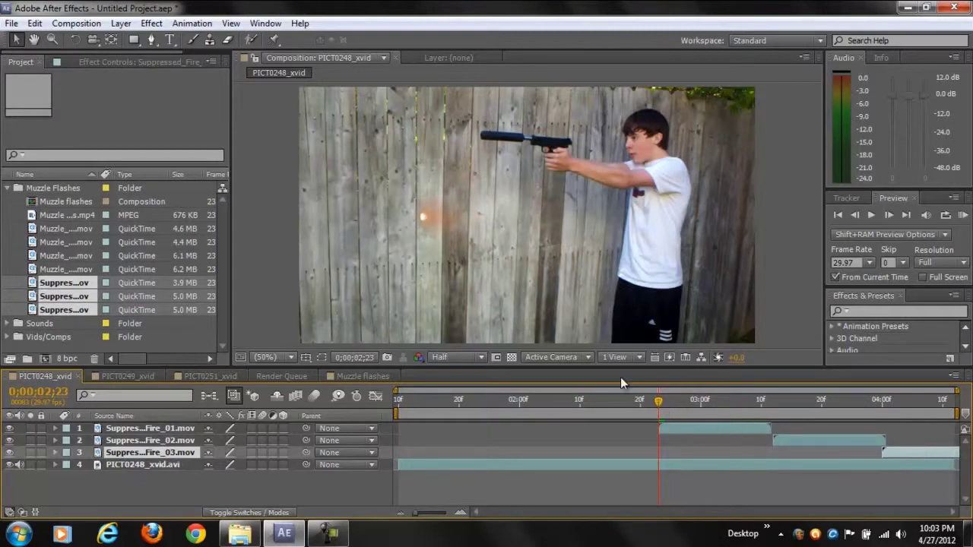
pyautogui.moveTo(660, 403); pyautogui.dragTo(780, 440)
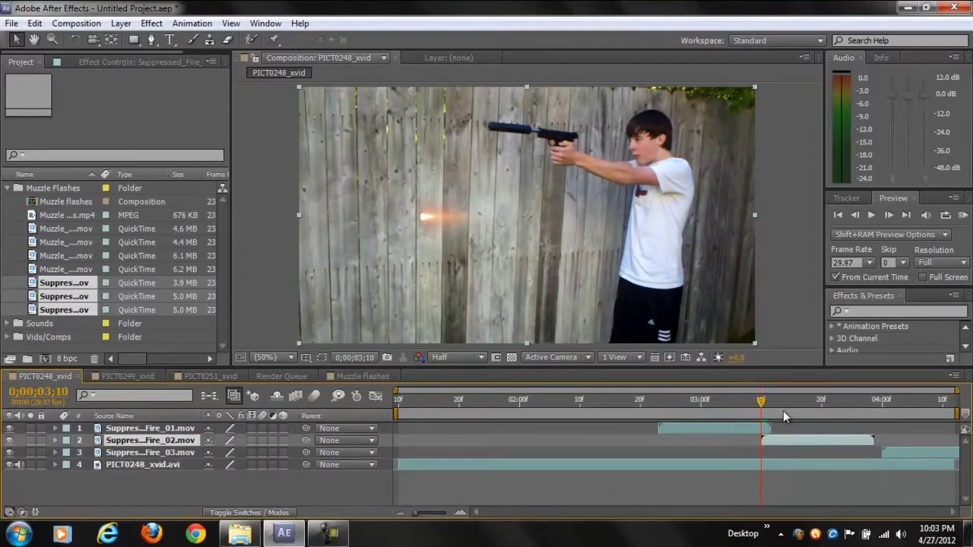
pyautogui.moveTo(771, 403)
pyautogui.mouseDown()
pyautogui.moveTo(889, 400)
pyautogui.moveTo(872, 400)
pyautogui.mouseUp()
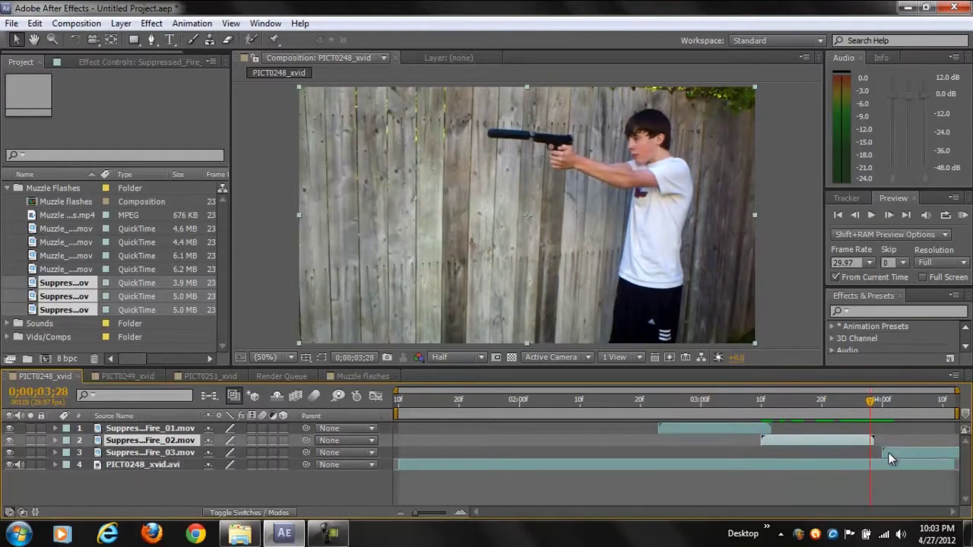
pyautogui.moveTo(890, 458); pyautogui.dragTo(874, 452)
# - Trim the starts of the Suppressed_Fire_02 and Suppressed_Fire_01 layers and shift both about one frame earlier
pyautogui.click(756, 403)
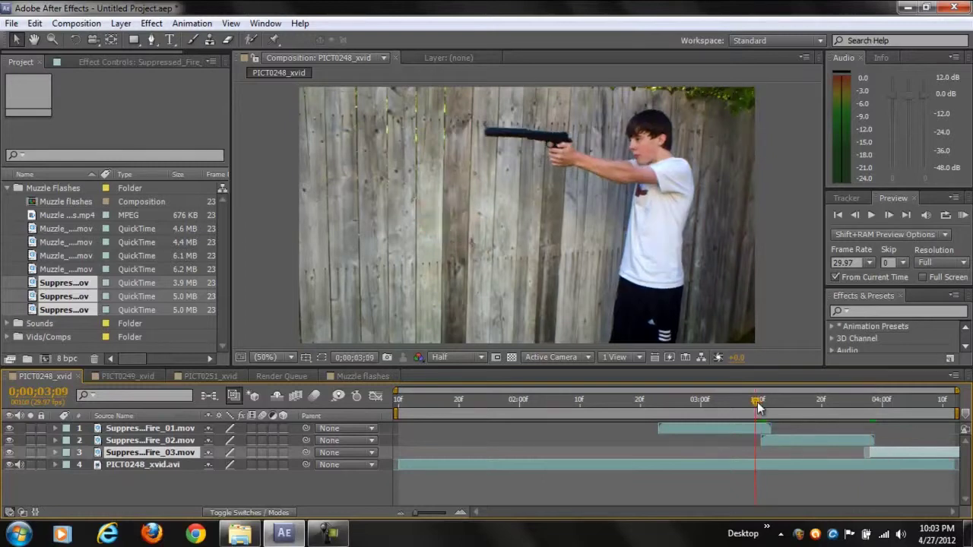
pyautogui.click(762, 439)
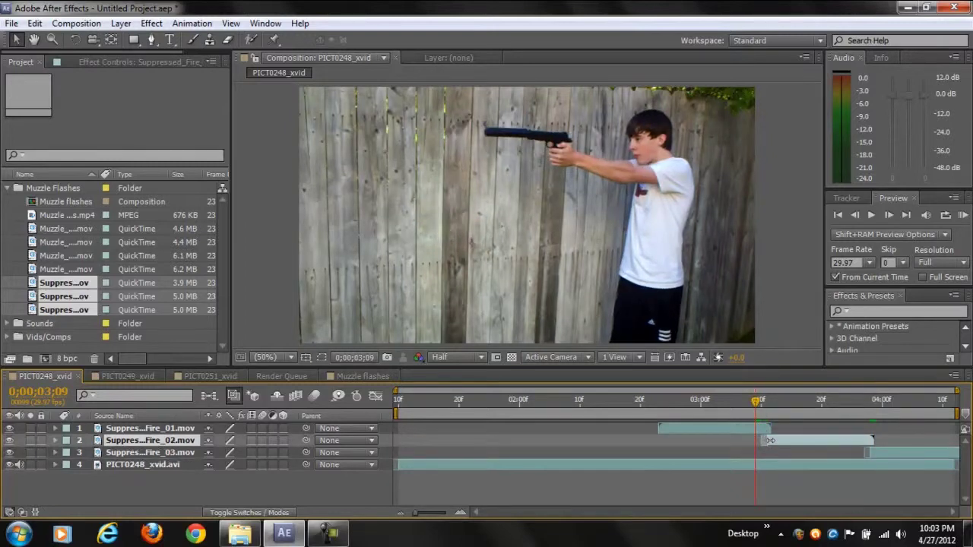
pyautogui.moveTo(772, 441); pyautogui.dragTo(770, 440)
pyautogui.moveTo(757, 404); pyautogui.dragTo(658, 403)
pyautogui.click(661, 428)
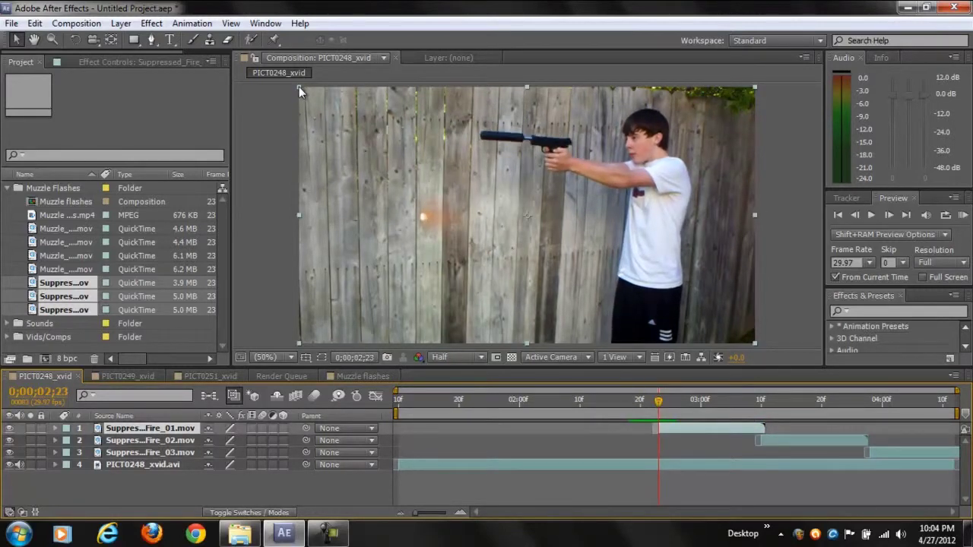
# - Scale down the Suppressed_Fire_01 flash onto the suppressor's tip and set its blending mode to Add
pyautogui.moveTo(298, 87); pyautogui.dragTo(660, 297)
pyautogui.moveTo(589, 247); pyautogui.dragTo(489, 176)
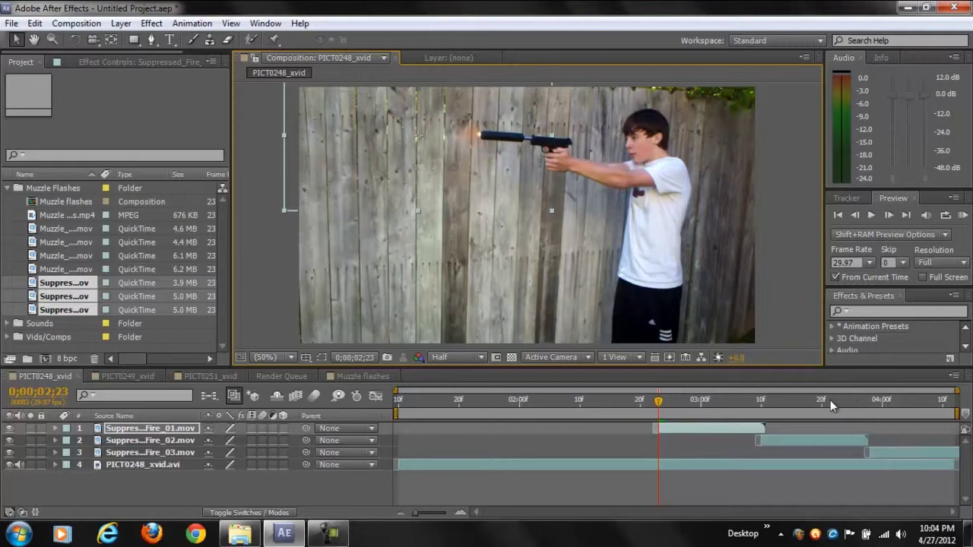
pyautogui.rightClick(672, 426)
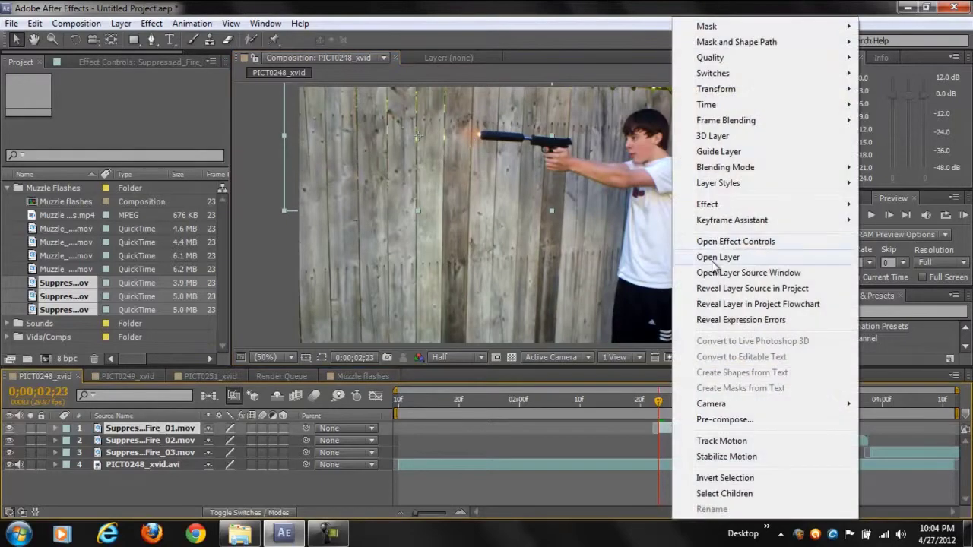
pyautogui.moveTo(718, 205)
pyautogui.moveTo(631, 182)
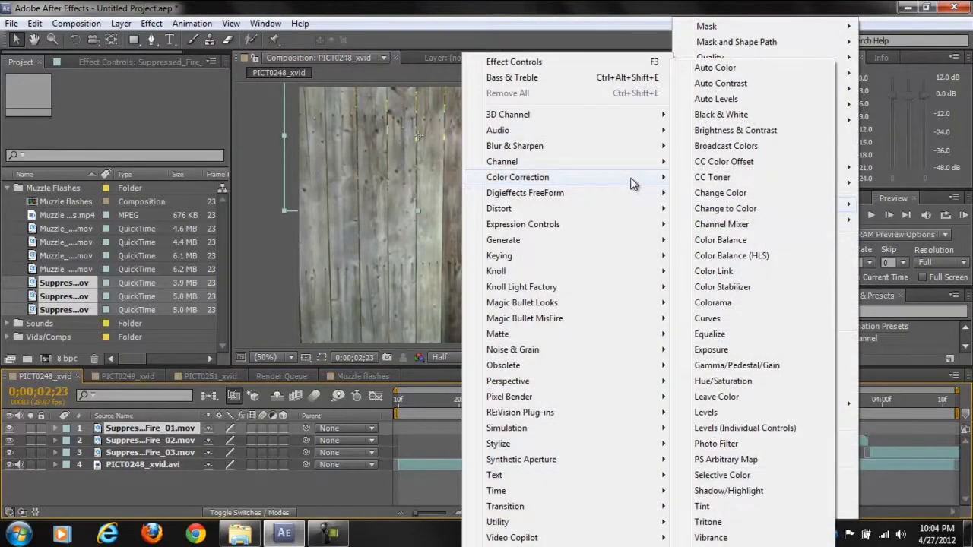
pyautogui.moveTo(627, 219)
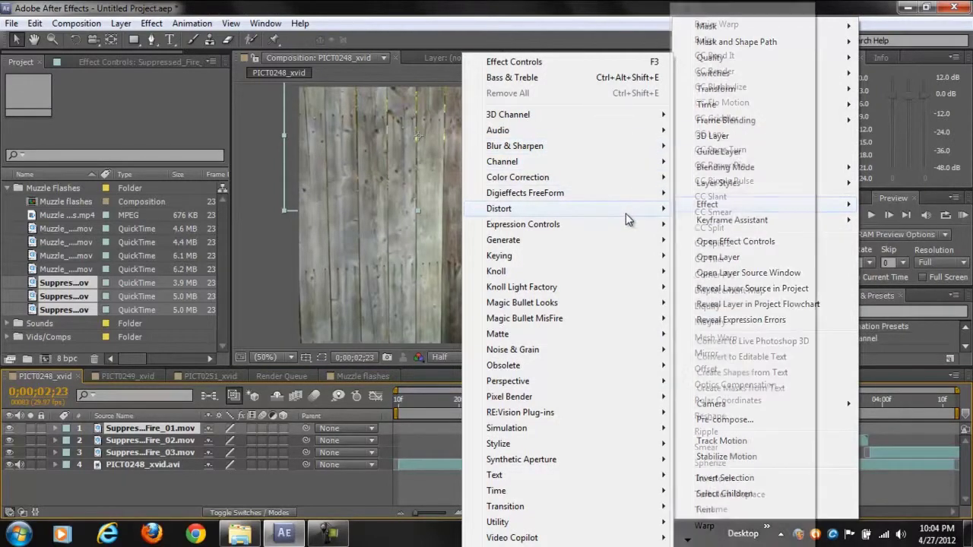
pyautogui.moveTo(804, 171)
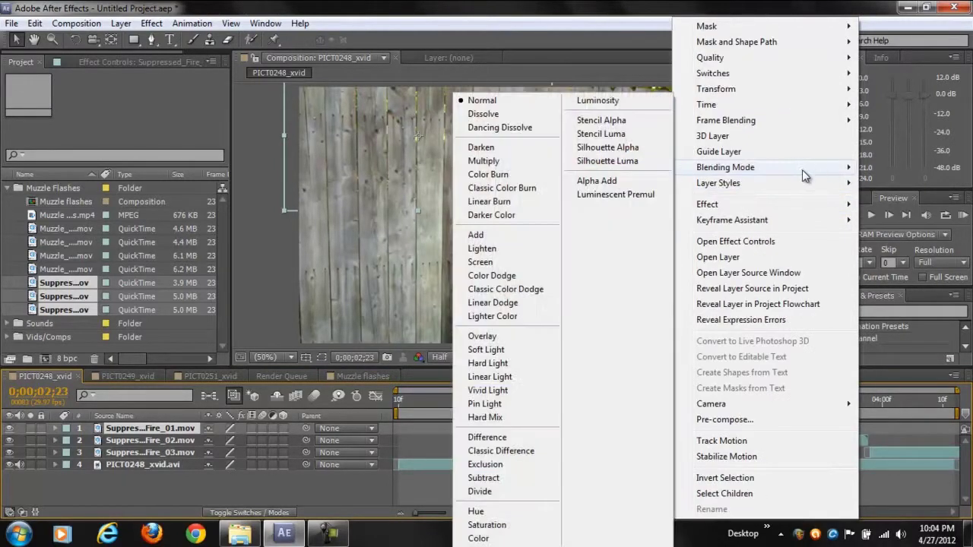
pyautogui.click(503, 235)
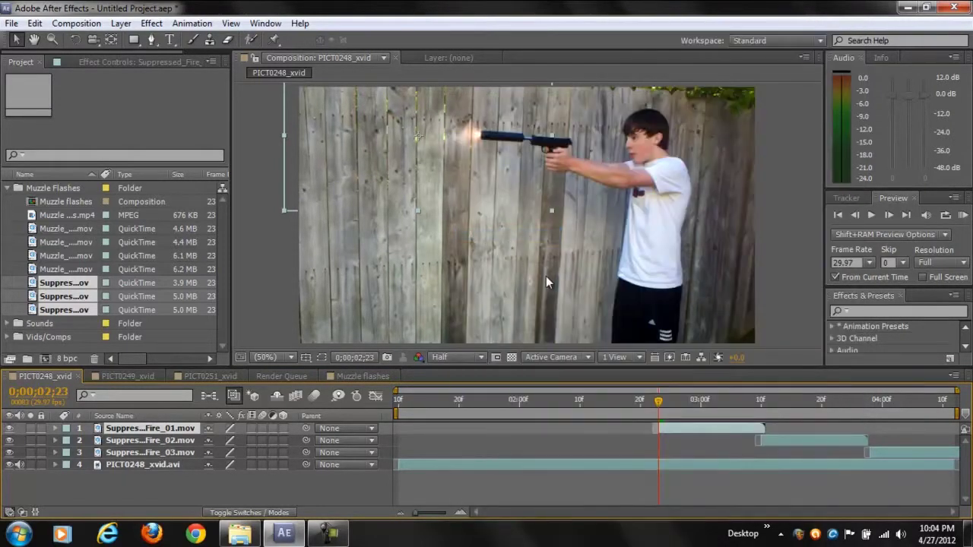
# - At 0;00;03;10, scale down and rotate the Suppressed_Fire_02 flash to match the gun's tilt, positioned at the suppressor's tip
pyautogui.moveTo(658, 403); pyautogui.dragTo(765, 414)
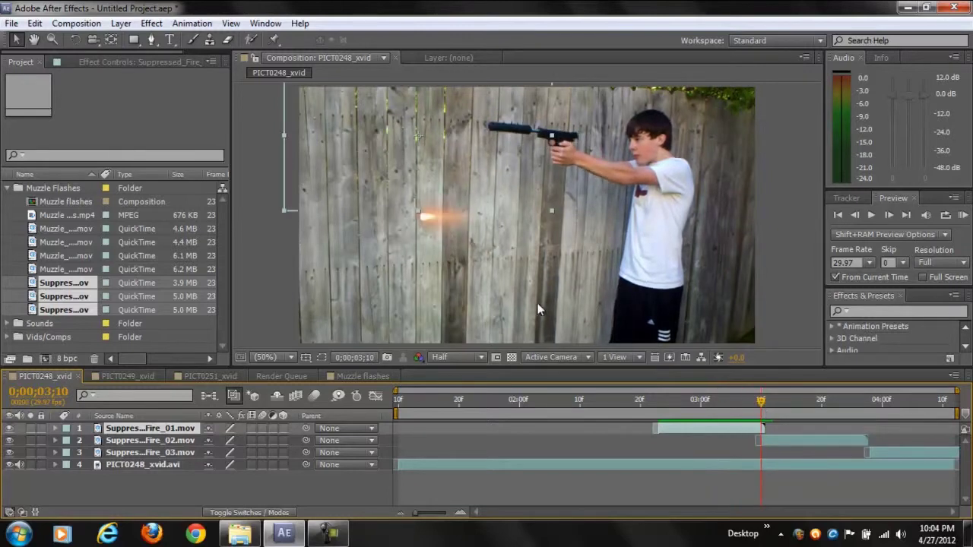
pyautogui.click(788, 441)
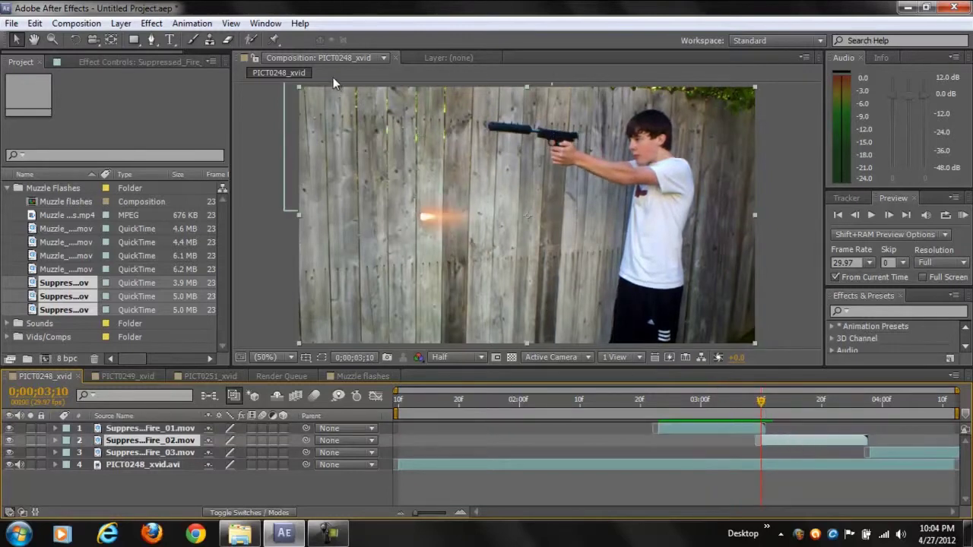
pyautogui.moveTo(300, 84); pyautogui.dragTo(504, 169)
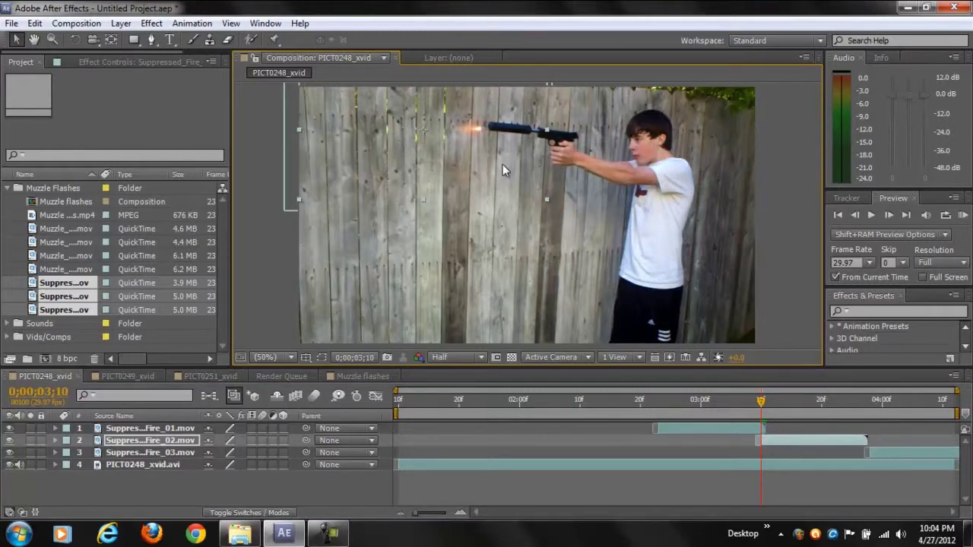
pyautogui.click(76, 40)
pyautogui.moveTo(378, 173); pyautogui.dragTo(370, 160)
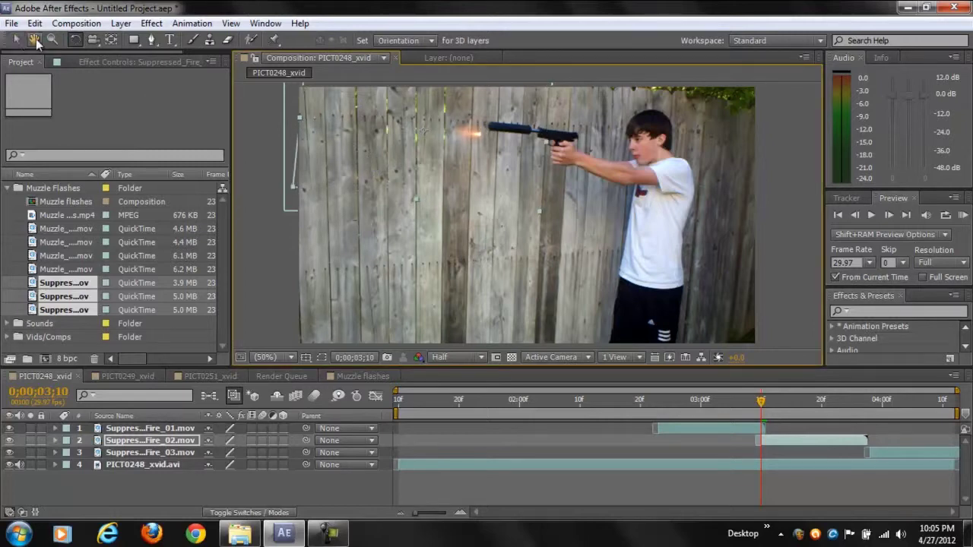
pyautogui.click(16, 40)
pyautogui.moveTo(431, 175); pyautogui.dragTo(441, 167)
pyautogui.moveTo(431, 123); pyautogui.dragTo(431, 120)
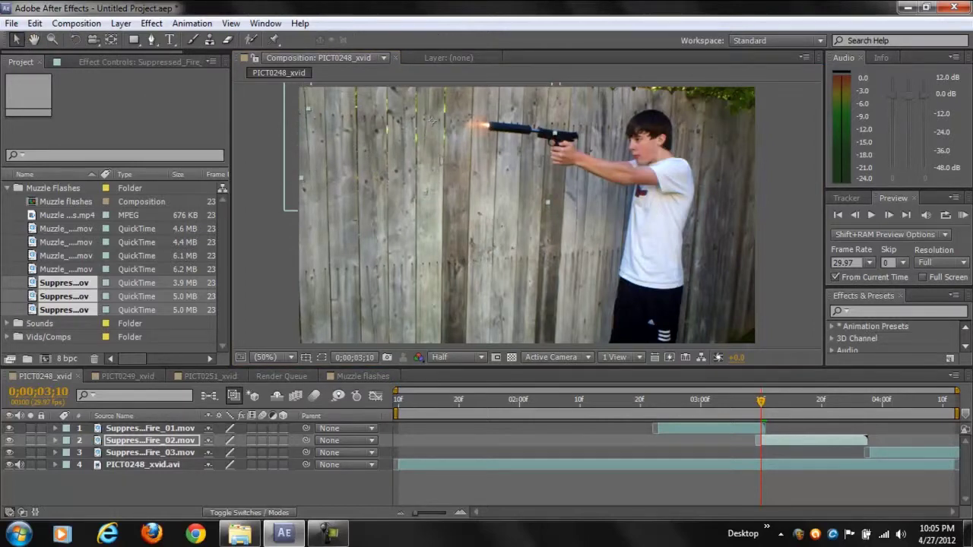
# - Set the Suppressed_Fire_02 layer's blending mode to Add and preview the shot
pyautogui.rightClick(456, 155)
pyautogui.moveTo(513, 154)
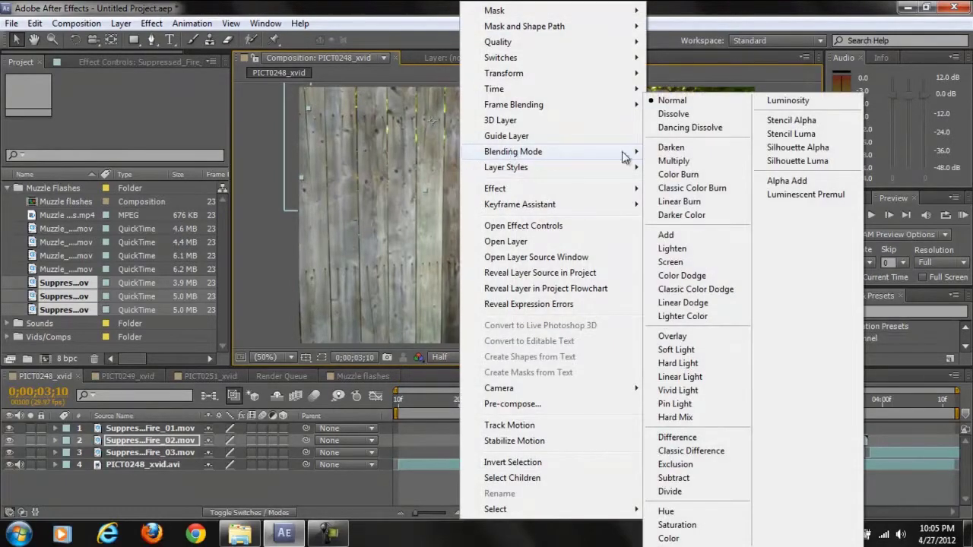
pyautogui.click(709, 236)
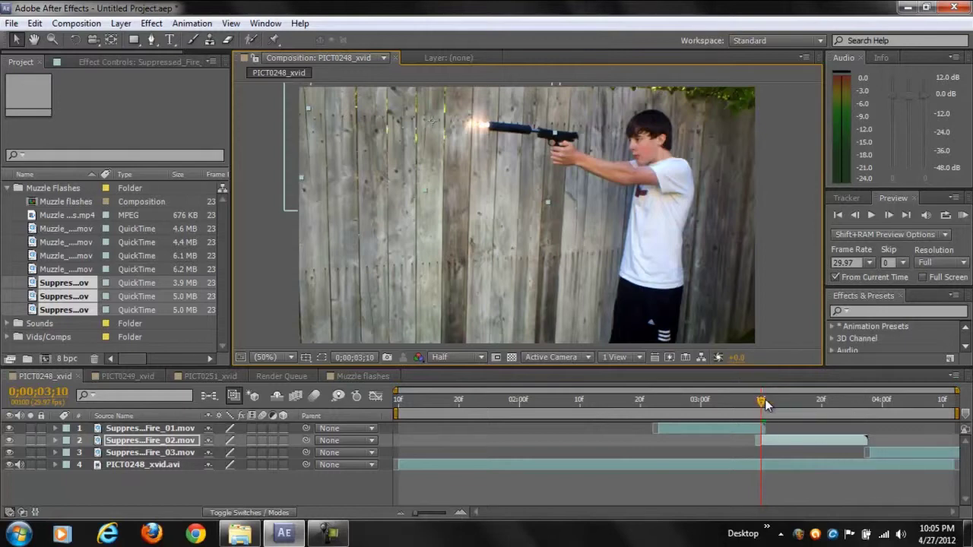
pyautogui.press('space')
# - At 0;00;03;28, scale down, mirror and slightly rotate the Suppressed_Fire_03 flash, positioned at the suppressor's tip
pyautogui.moveTo(832, 412); pyautogui.dragTo(871, 425)
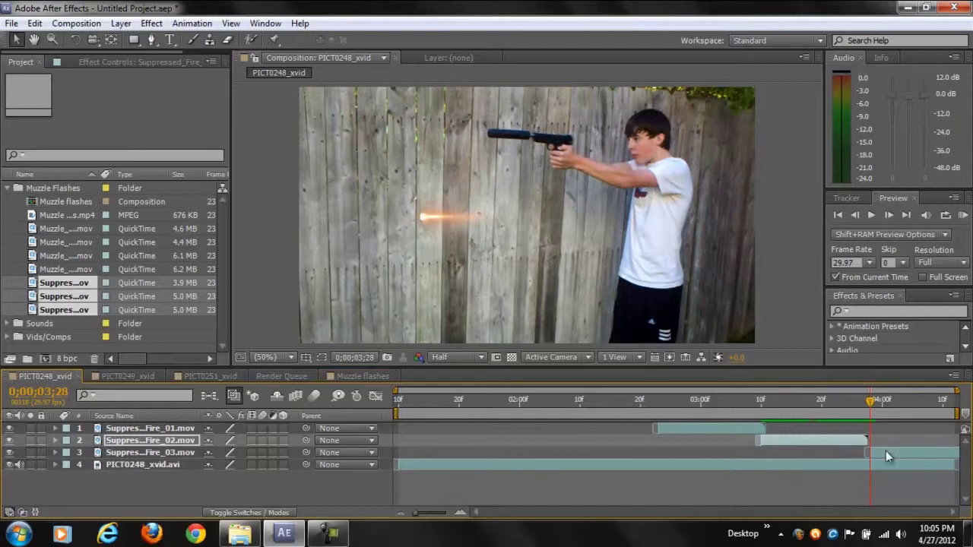
pyautogui.click(885, 451)
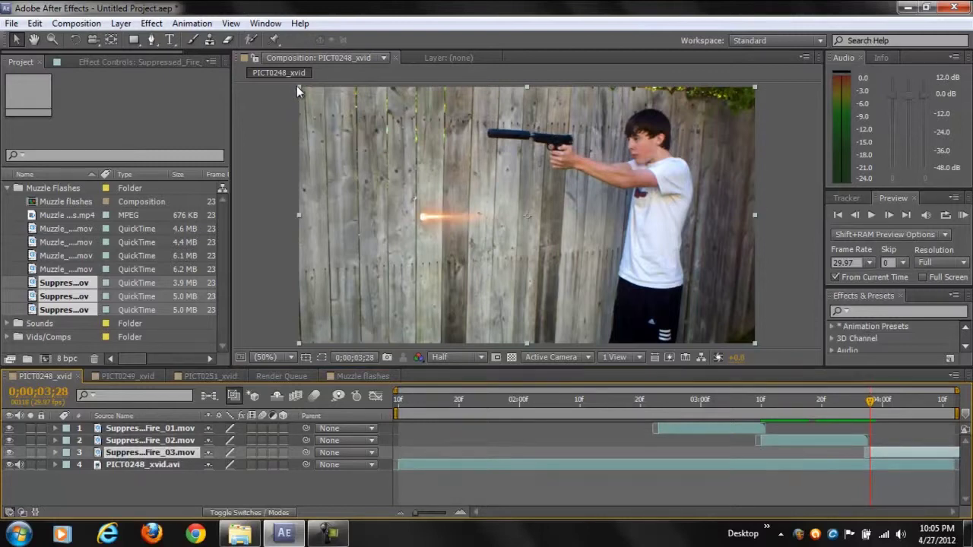
pyautogui.moveTo(298, 87); pyautogui.dragTo(666, 281)
pyautogui.click(668, 282)
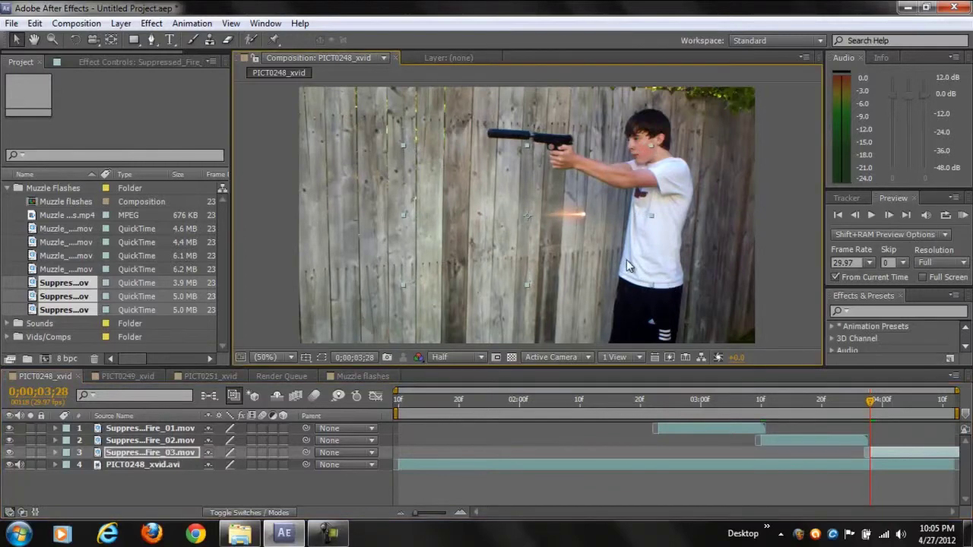
pyautogui.moveTo(626, 259); pyautogui.dragTo(530, 186)
pyautogui.click(75, 40)
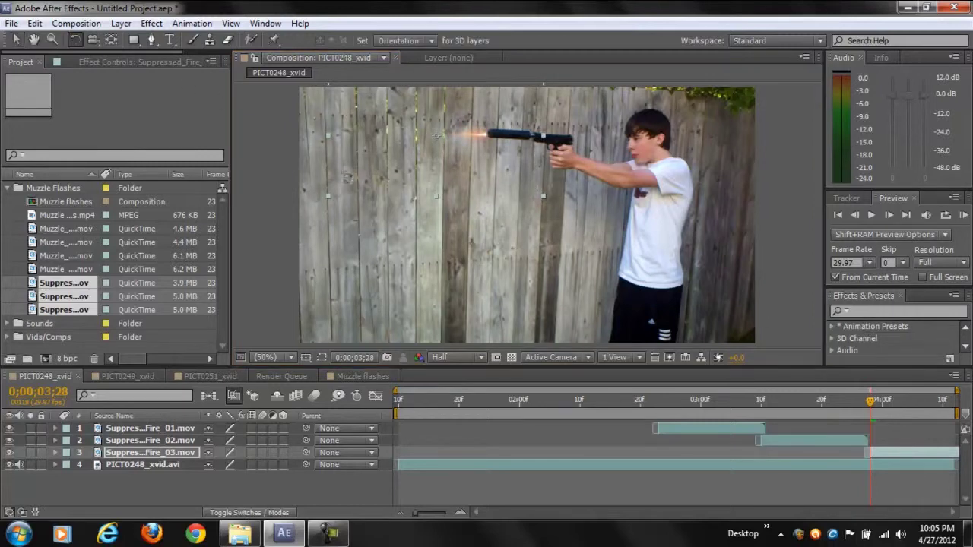
pyautogui.moveTo(355, 172); pyautogui.dragTo(356, 167)
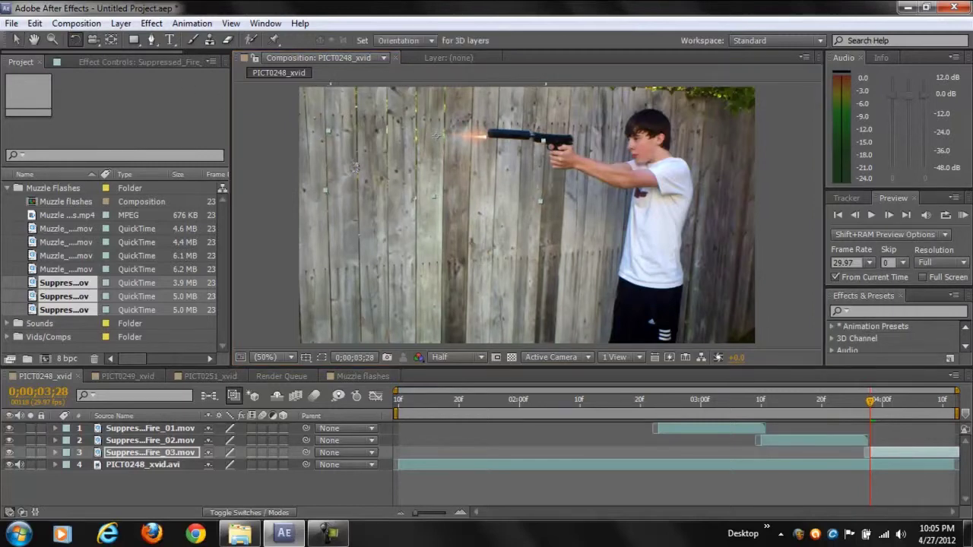
pyautogui.press('v')
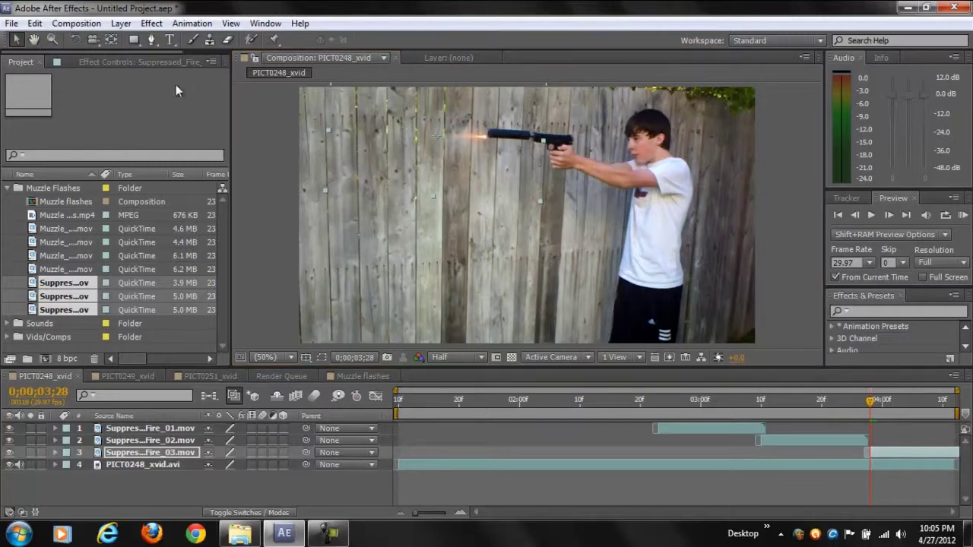
pyautogui.moveTo(420, 134); pyautogui.dragTo(422, 129)
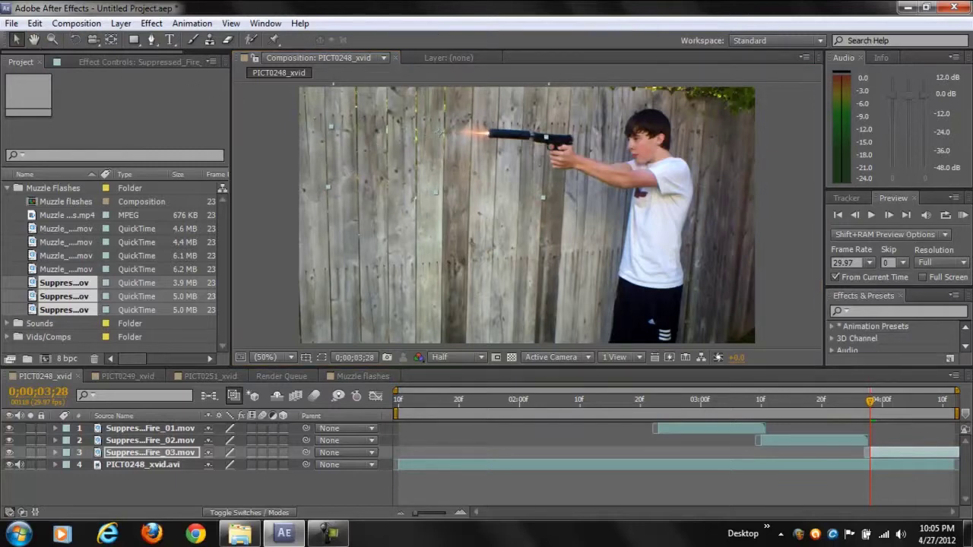
# - Set the Suppressed_Fire_03 layer's blending mode to Add
pyautogui.rightClick(880, 451)
pyautogui.moveTo(856, 174)
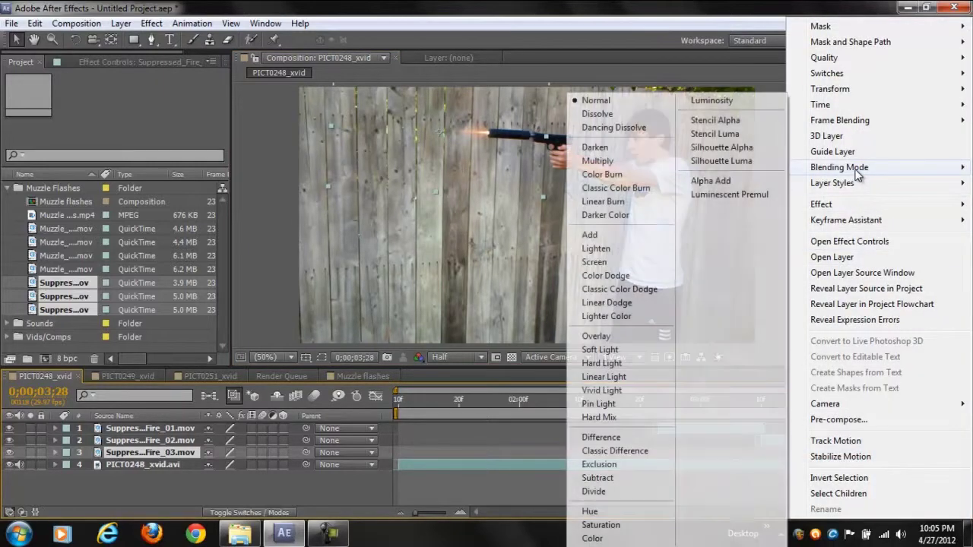
pyautogui.click(600, 235)
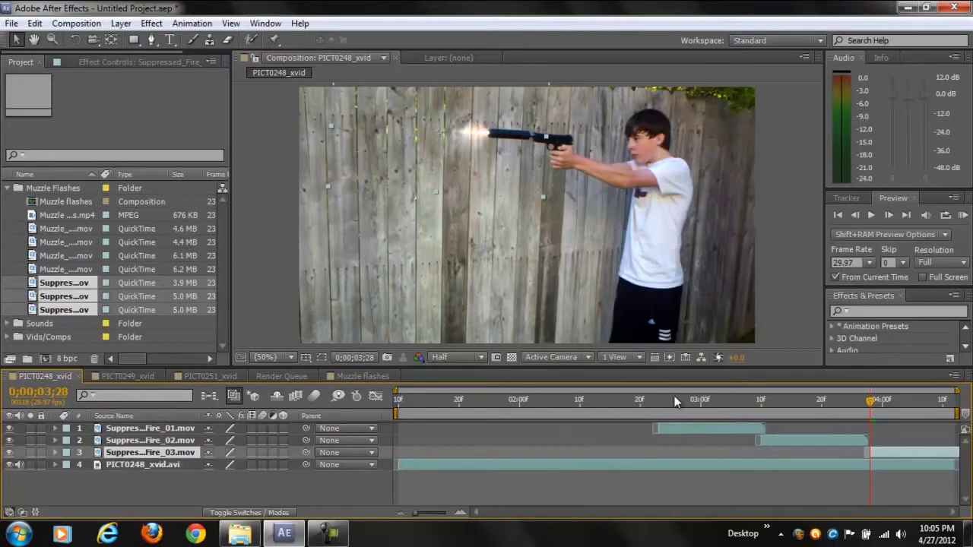
# - Place tmp-4.wav at the starts of the first and third flashes and tmp-5.wav at the second flash, at 0;00;03;10
pyautogui.moveTo(676, 402); pyautogui.dragTo(640, 401)
pyautogui.click(656, 427)
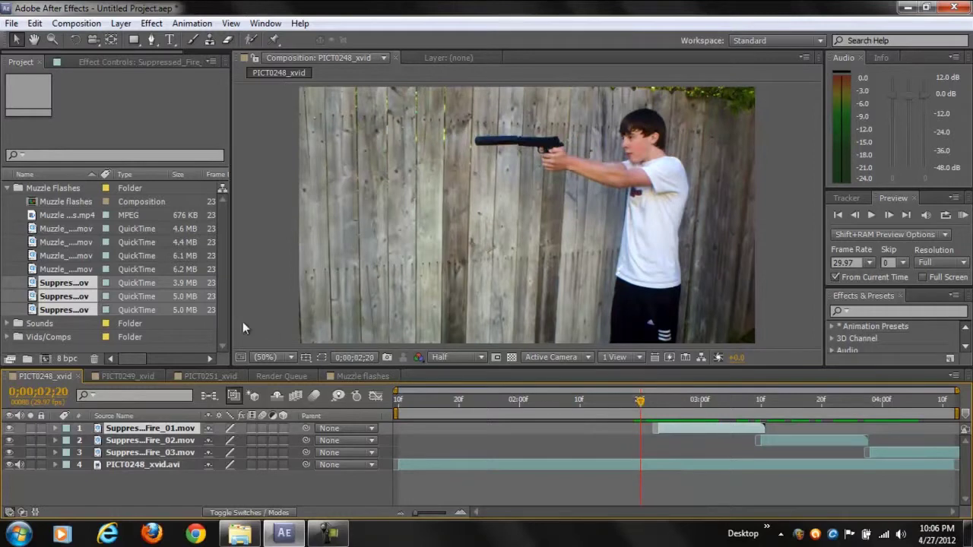
pyautogui.click(7, 187)
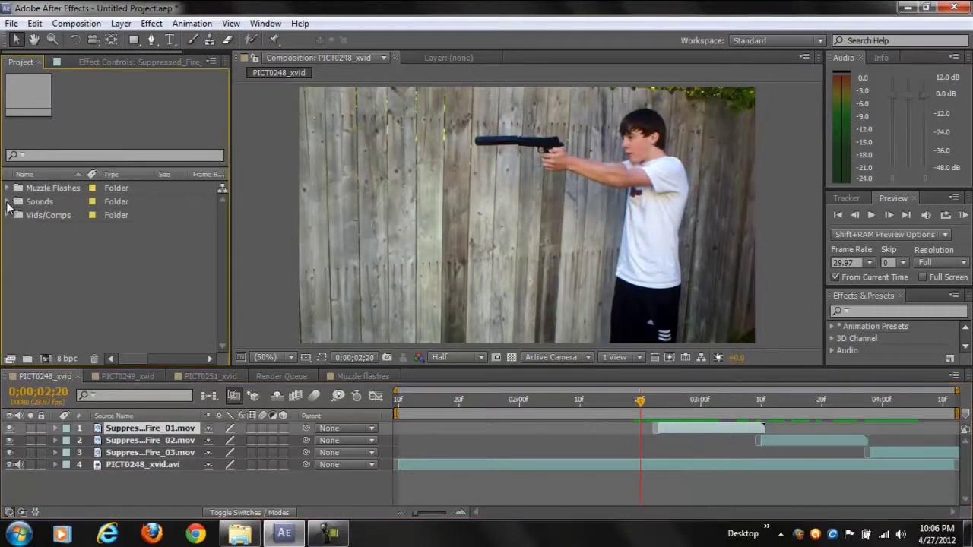
pyautogui.click(8, 201)
pyautogui.moveTo(53, 227); pyautogui.dragTo(760, 408)
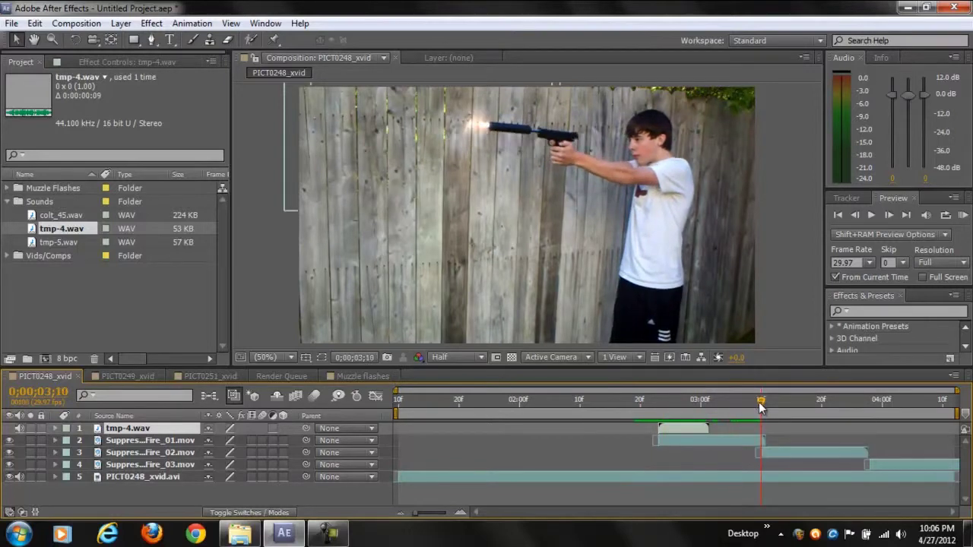
pyautogui.click(67, 241)
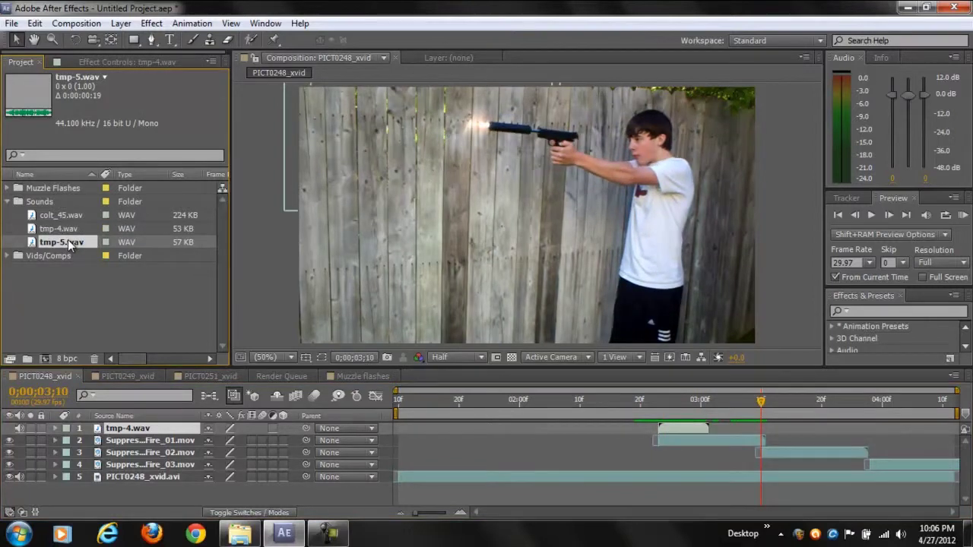
pyautogui.moveTo(54, 239); pyautogui.dragTo(762, 450)
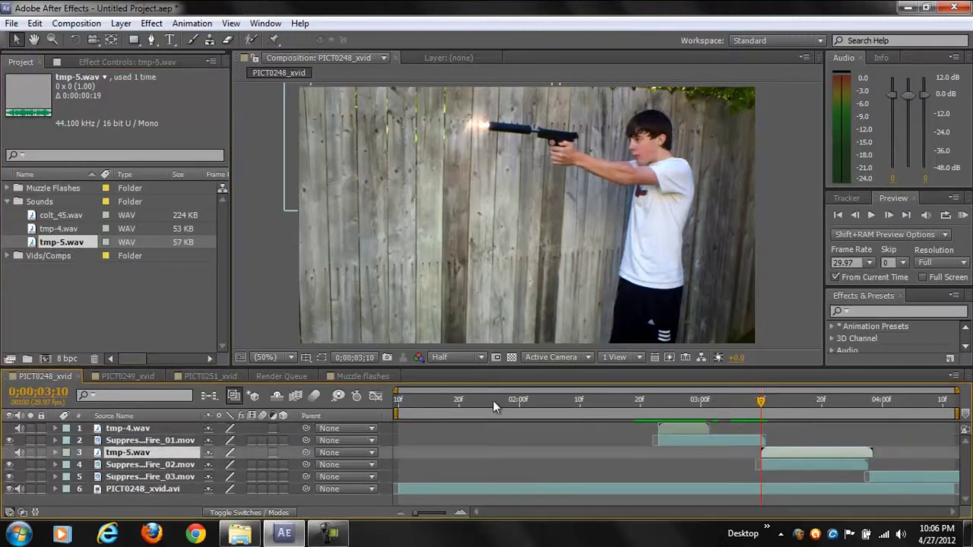
pyautogui.moveTo(61, 229); pyautogui.dragTo(869, 472)
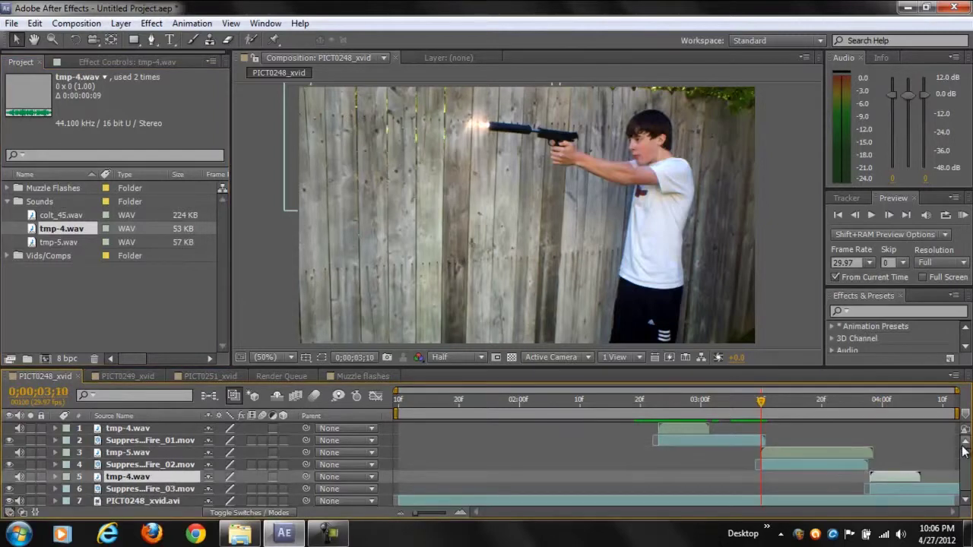
# - Check the three gunshot sound layers and preview the composition from 0;00;01;25
pyautogui.scroll(-1, 964, 484)
pyautogui.click(711, 427)
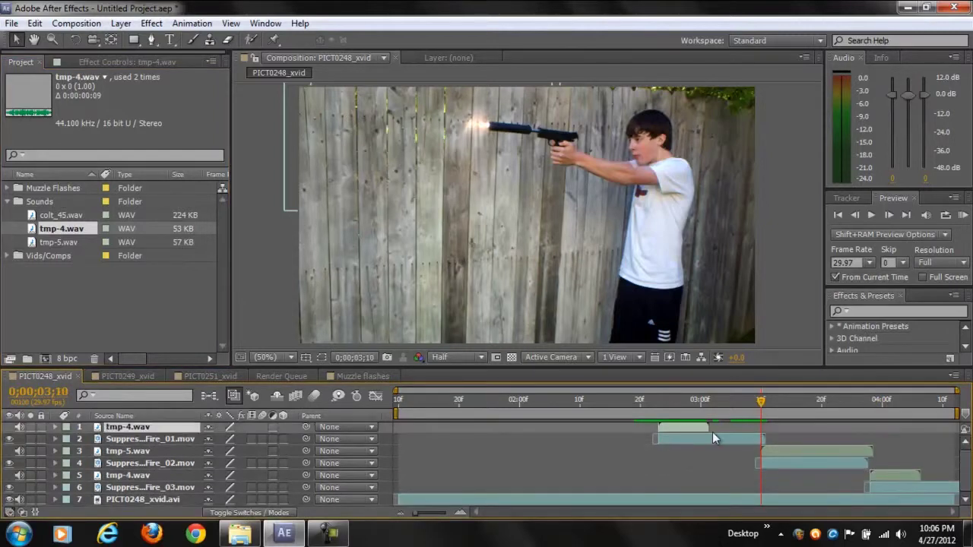
pyautogui.click(782, 450)
pyautogui.click(890, 474)
pyautogui.moveTo(721, 408); pyautogui.dragTo(488, 409)
pyautogui.click(962, 216)
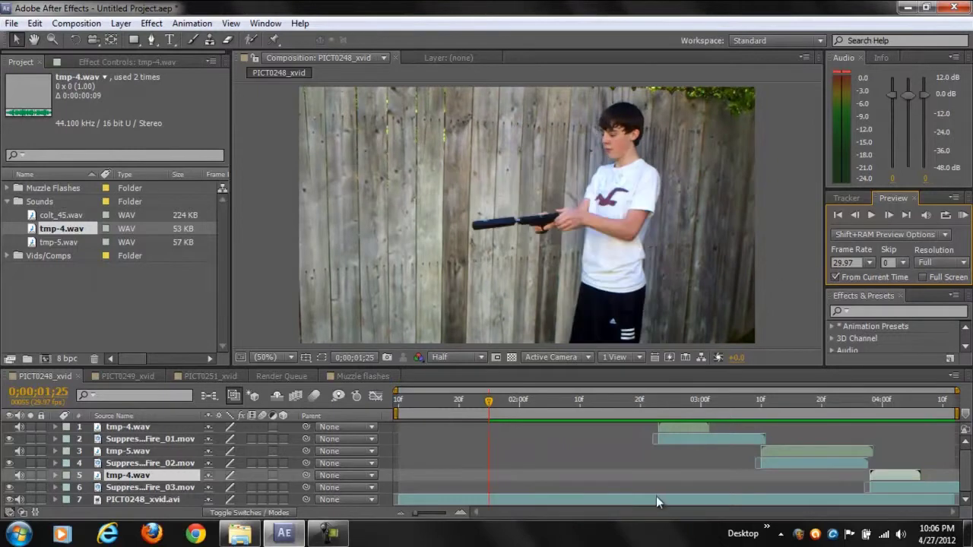
# - Lower the audio level of the tmp-5.wav layer to -2.4 dB
pyautogui.click(683, 425)
pyautogui.click(789, 449)
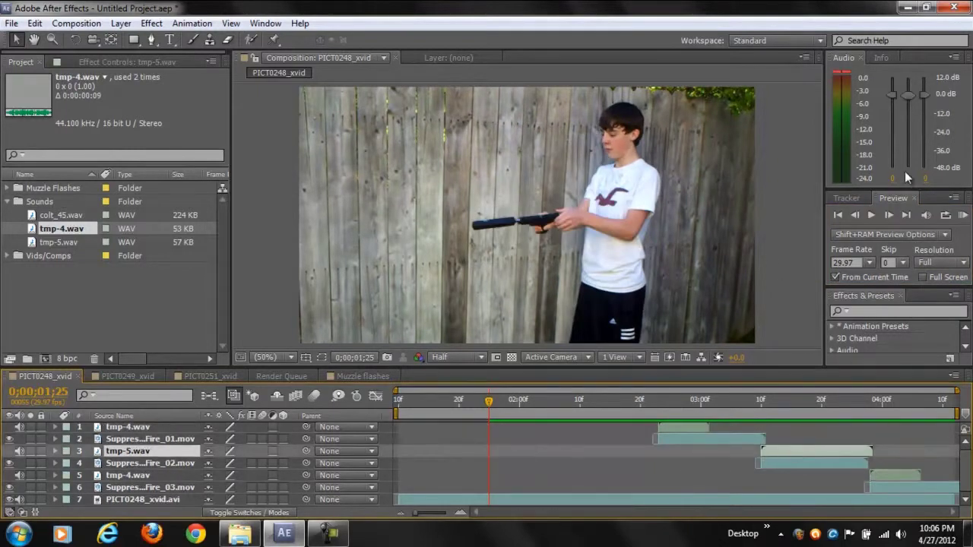
pyautogui.click(909, 97)
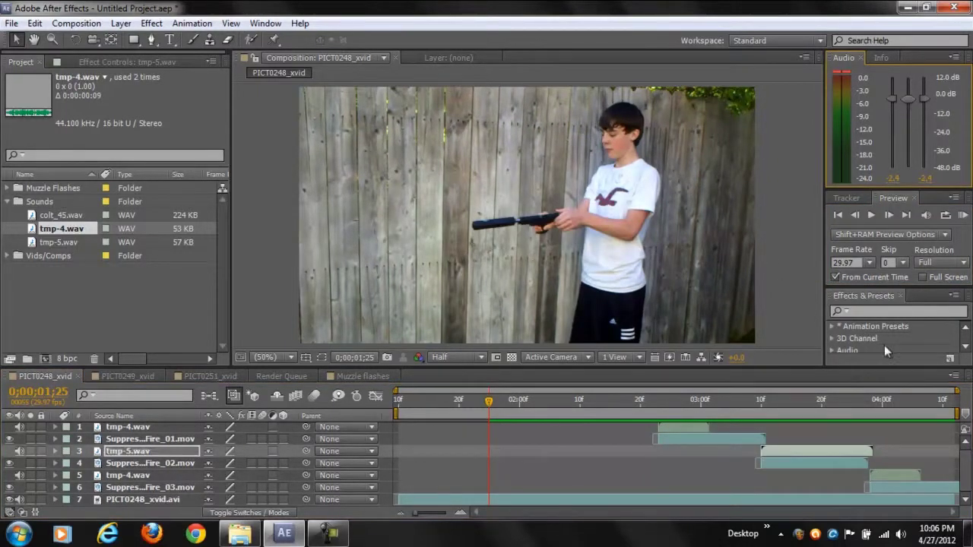
# - Review the gunshot sound layers again and replay the shots with the adjusted audio from 0;00;01;25
pyautogui.click(892, 472)
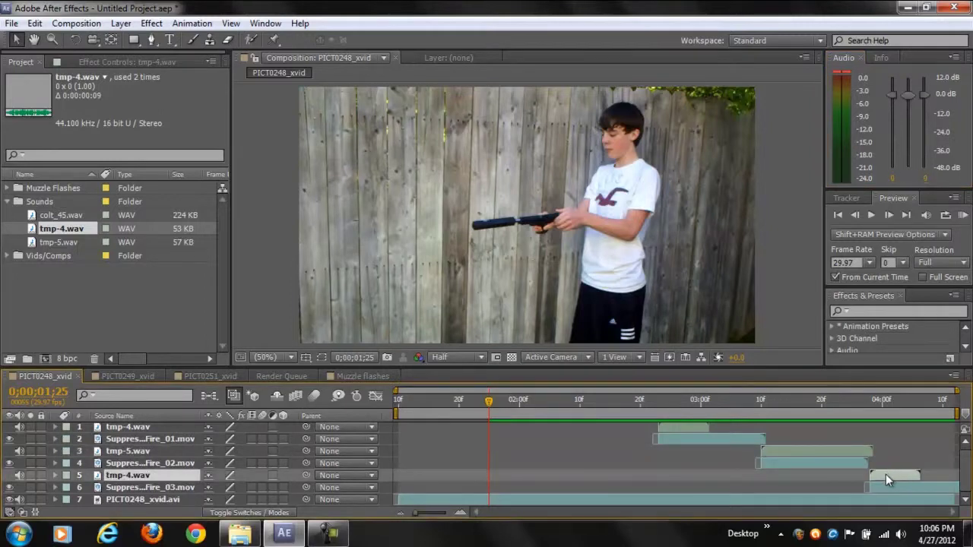
pyautogui.click(824, 451)
pyautogui.click(692, 427)
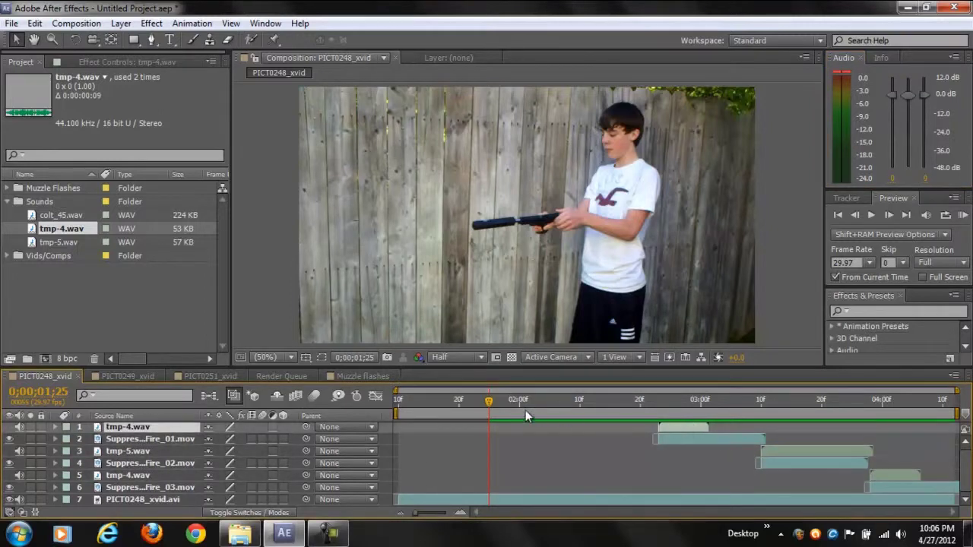
pyautogui.click(962, 215)
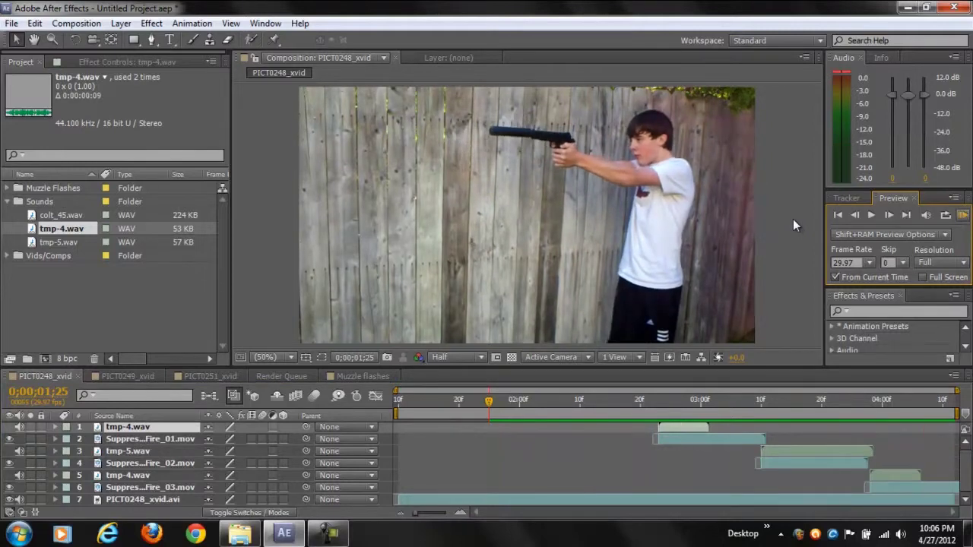
# - Delete the first shot's tmp-4.wav sound and Suppressed_Fire_01 flash layers at 0;00;02;23
pyautogui.moveTo(629, 399); pyautogui.dragTo(659, 433)
pyautogui.click(671, 432)
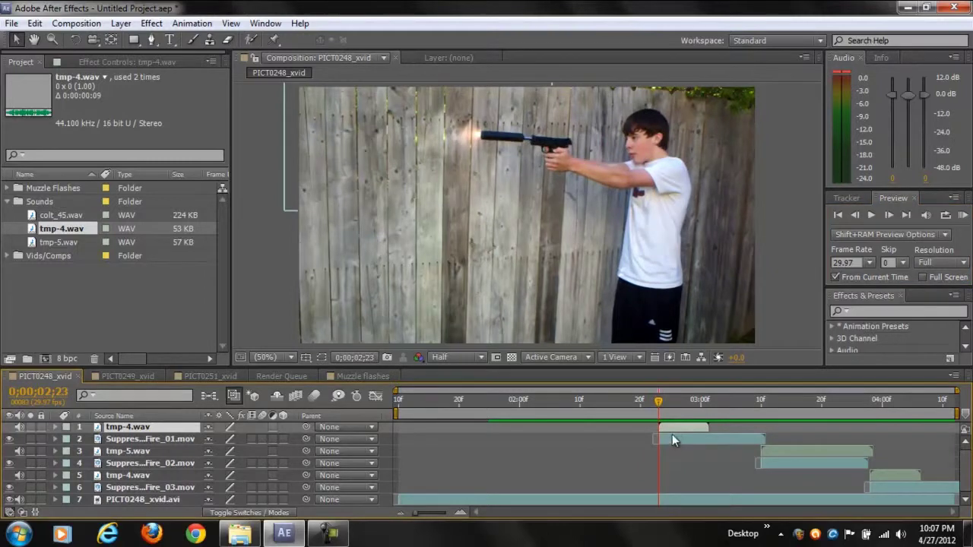
pyautogui.keyDown('shift'); pyautogui.click(674, 439); pyautogui.keyUp('shift')
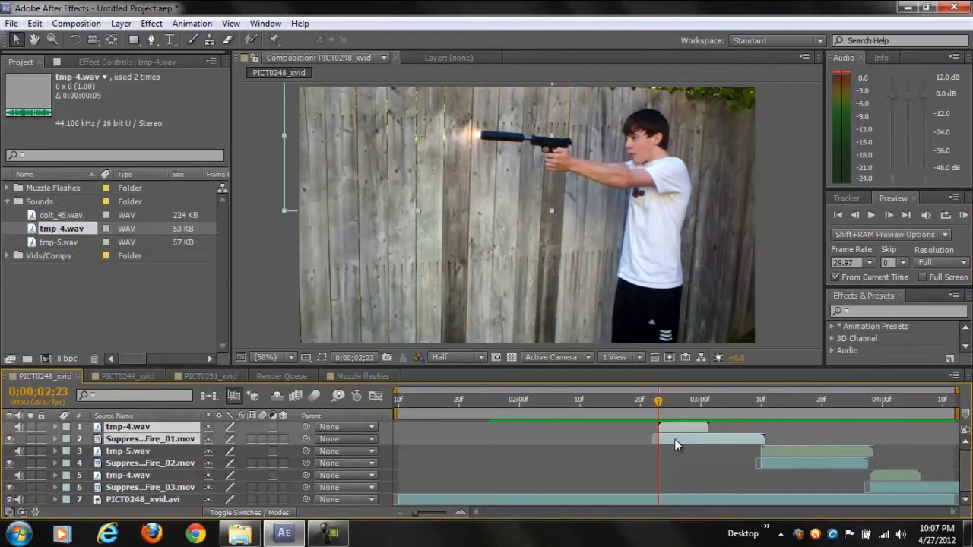
pyautogui.press('Delete')
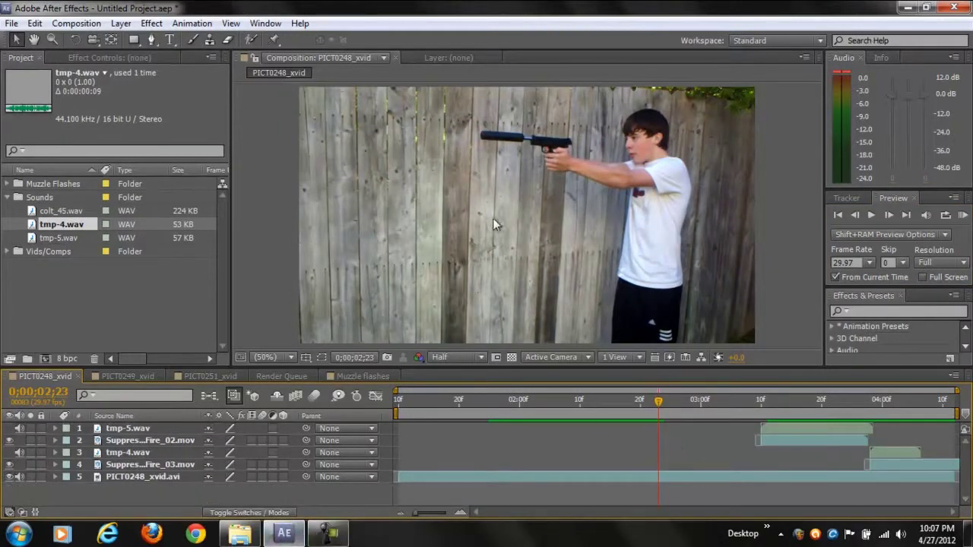
pyautogui.click(128, 376)
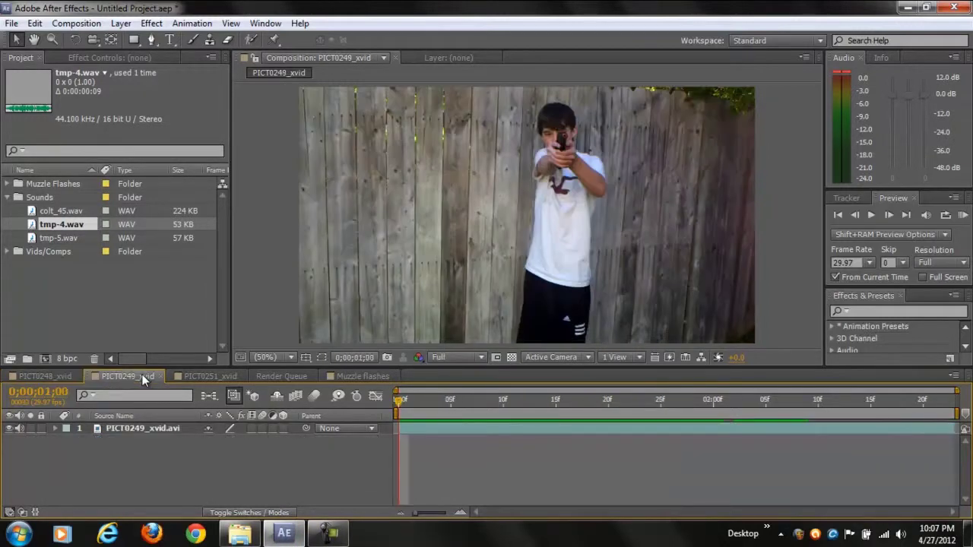
pyautogui.click(52, 376)
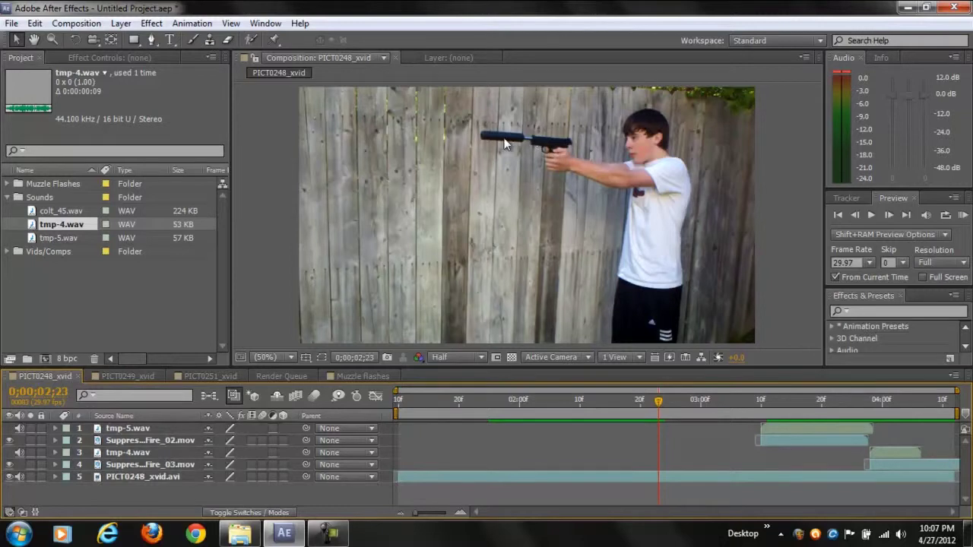
# - Add the Muzzle_Flash_08.mov clip from the Muzzle Flashes folder as the top layer, starting at 0;00;02;23
pyautogui.click(8, 197)
pyautogui.click(8, 184)
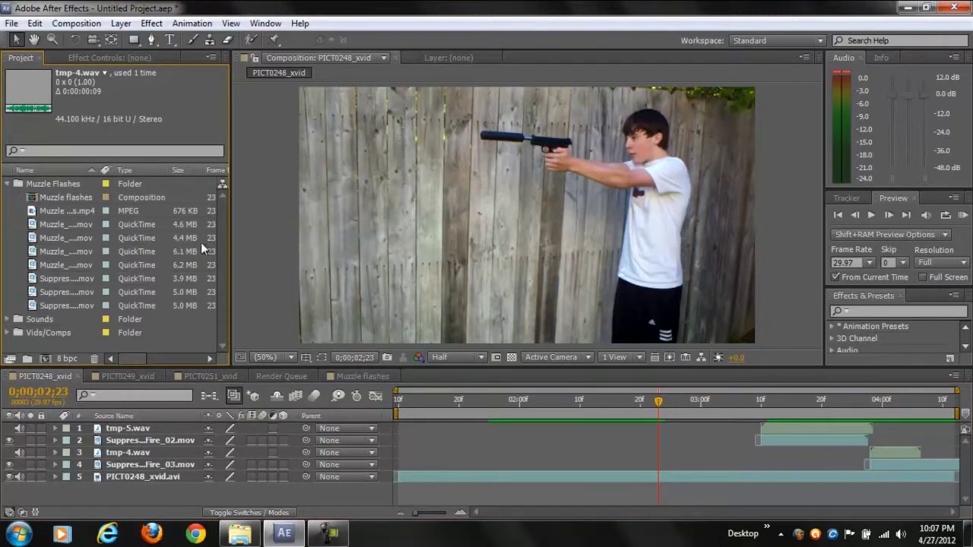
pyautogui.click(57, 224)
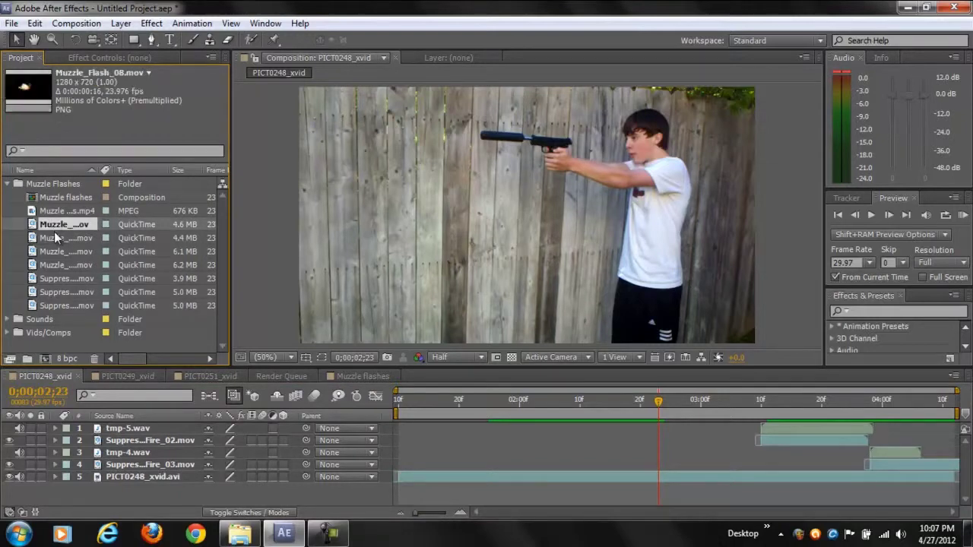
pyautogui.click(58, 238)
pyautogui.click(59, 223)
pyautogui.moveTo(61, 224); pyautogui.dragTo(658, 422)
pyautogui.moveTo(79, 222); pyautogui.dragTo(657, 423)
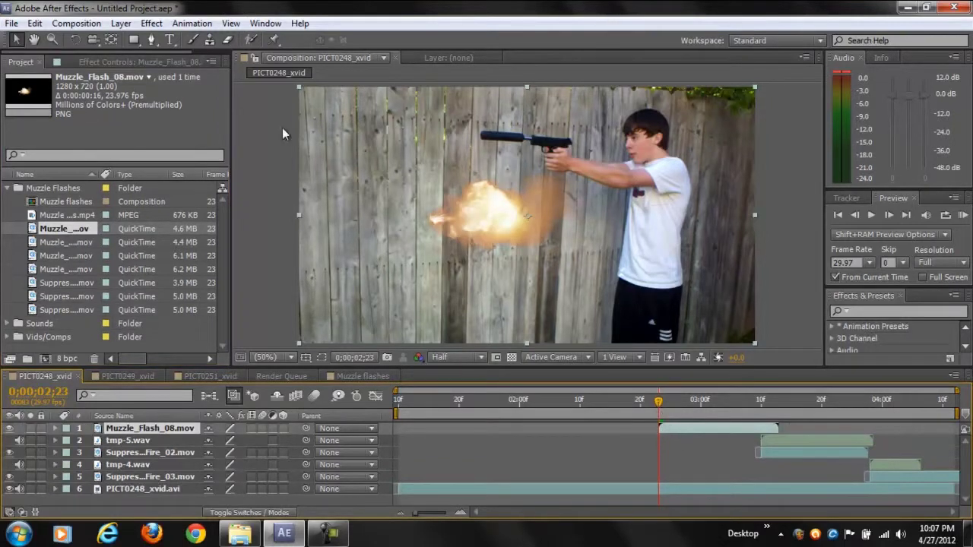
# - Scale down and mirror the Muzzle_Flash_08 flash onto the suppressor's tip and set its blending mode to Add
pyautogui.moveTo(300, 87); pyautogui.dragTo(701, 298)
pyautogui.moveTo(657, 267); pyautogui.dragTo(550, 192)
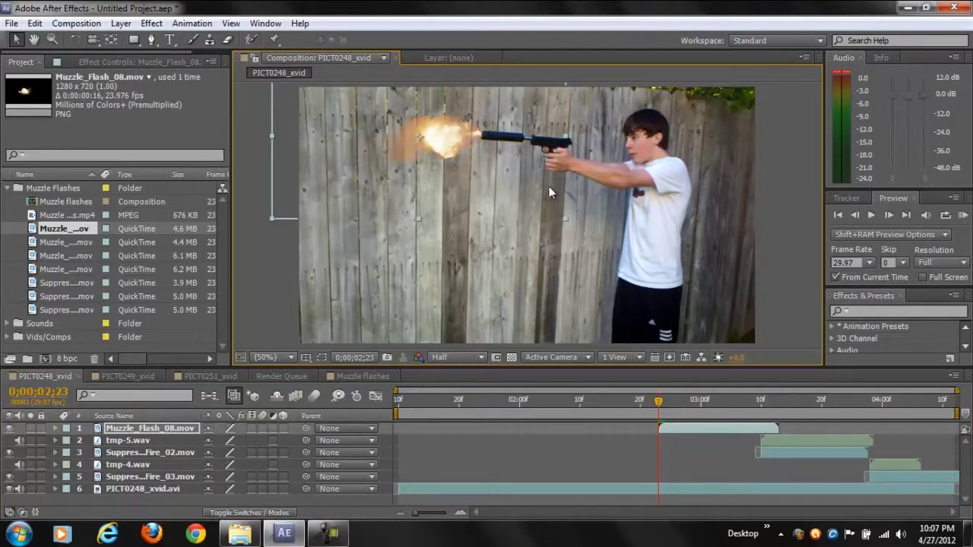
pyautogui.rightClick(725, 427)
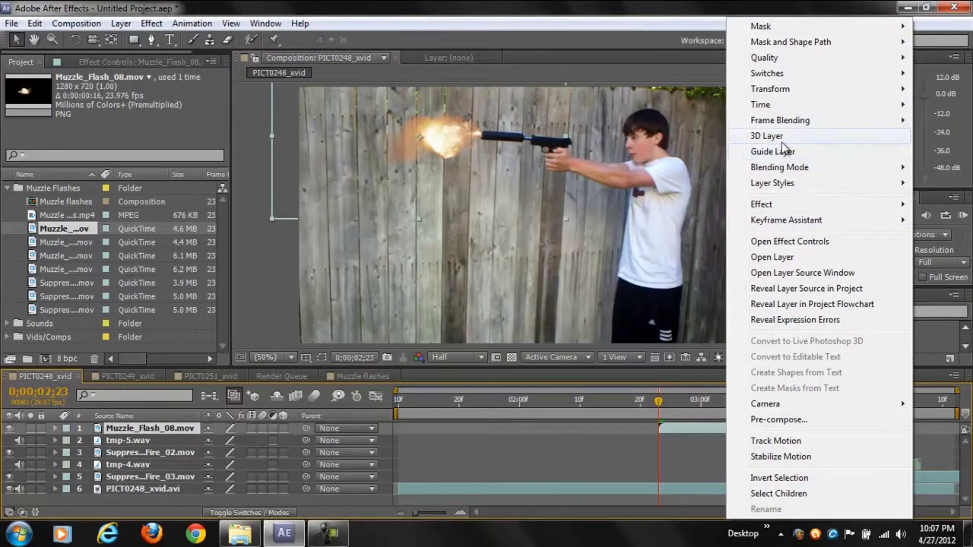
pyautogui.moveTo(790, 167)
pyautogui.click(568, 237)
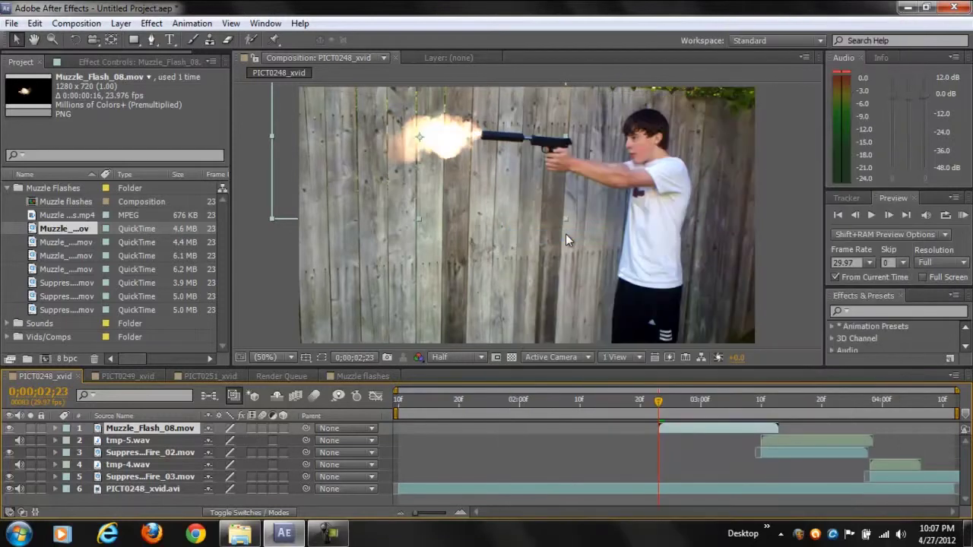
# - Apply a Curves effect to the Muzzle_Flash_08 layer and bend the RGB curve slightly downward at its midpoint
pyautogui.rightClick(693, 427)
pyautogui.moveTo(786, 200)
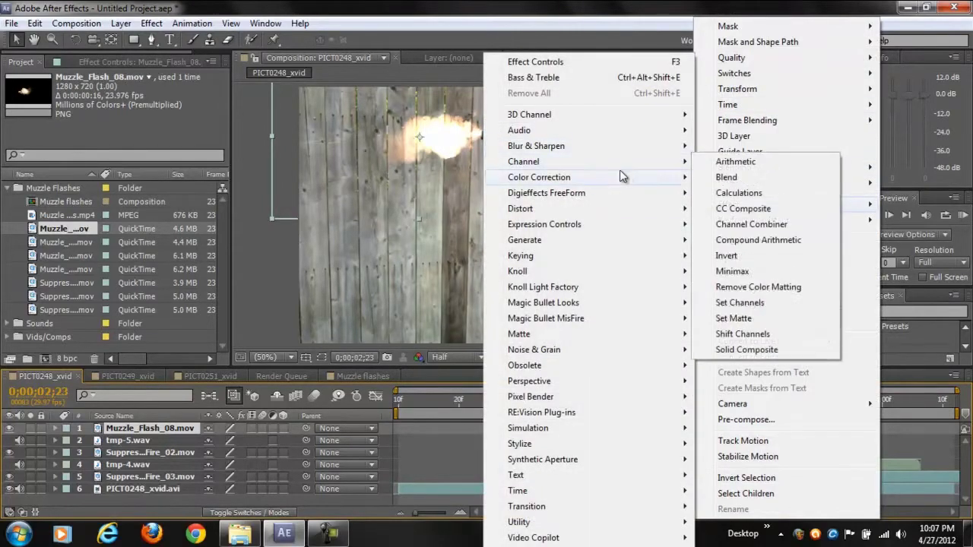
pyautogui.moveTo(658, 178)
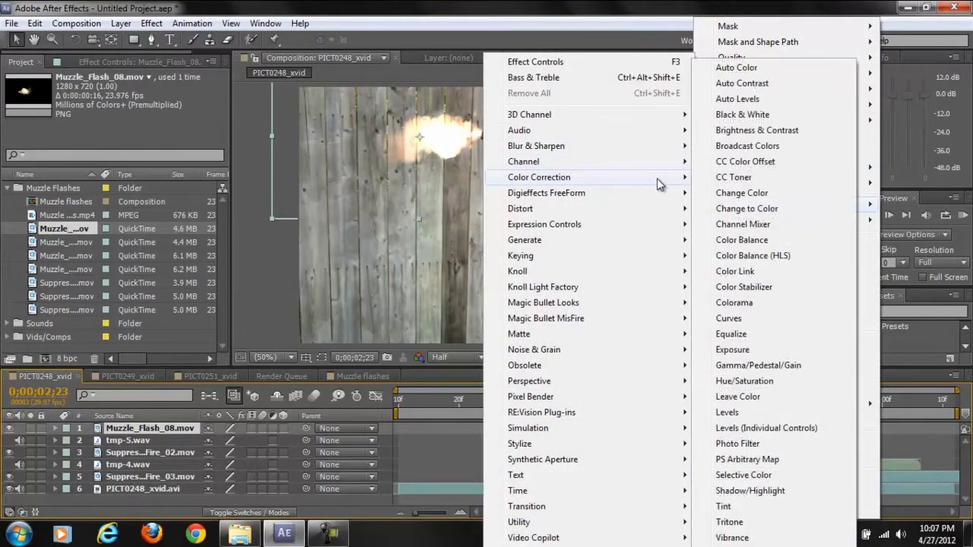
pyautogui.click(749, 320)
pyautogui.moveTo(92, 187)
pyautogui.mouseDown()
pyautogui.moveTo(76, 164)
pyautogui.moveTo(94, 196)
pyautogui.moveTo(67, 166)
pyautogui.moveTo(101, 195)
pyautogui.mouseUp()
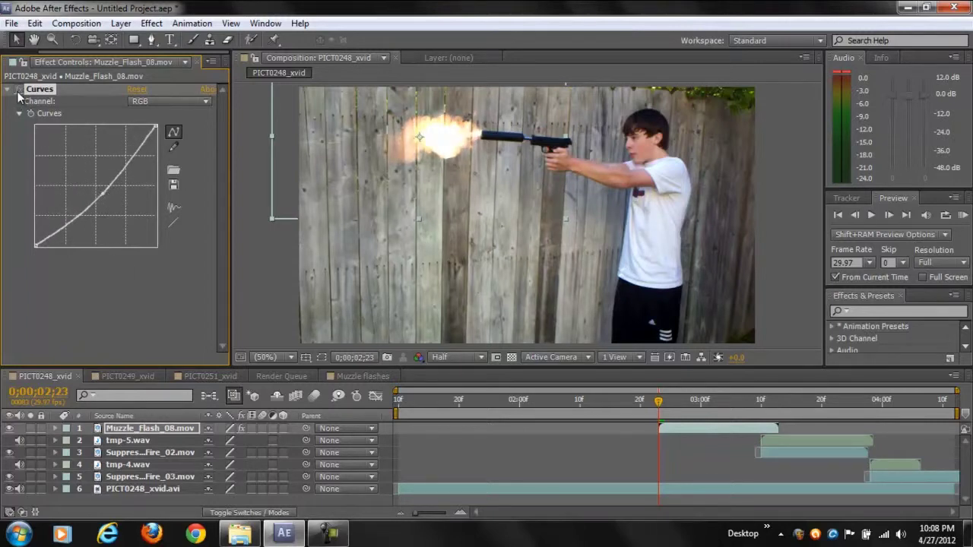
# - Try a Levels effect with adjusted histogram on the Muzzle_Flash_08 layer, and remove the effect again
pyautogui.rightClick(733, 427)
pyautogui.moveTo(782, 203)
pyautogui.moveTo(641, 183)
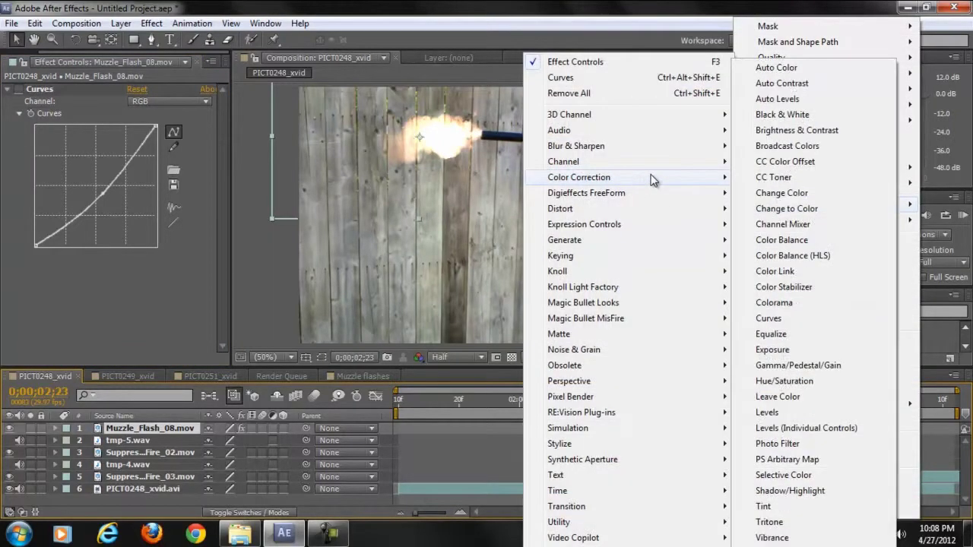
pyautogui.click(815, 412)
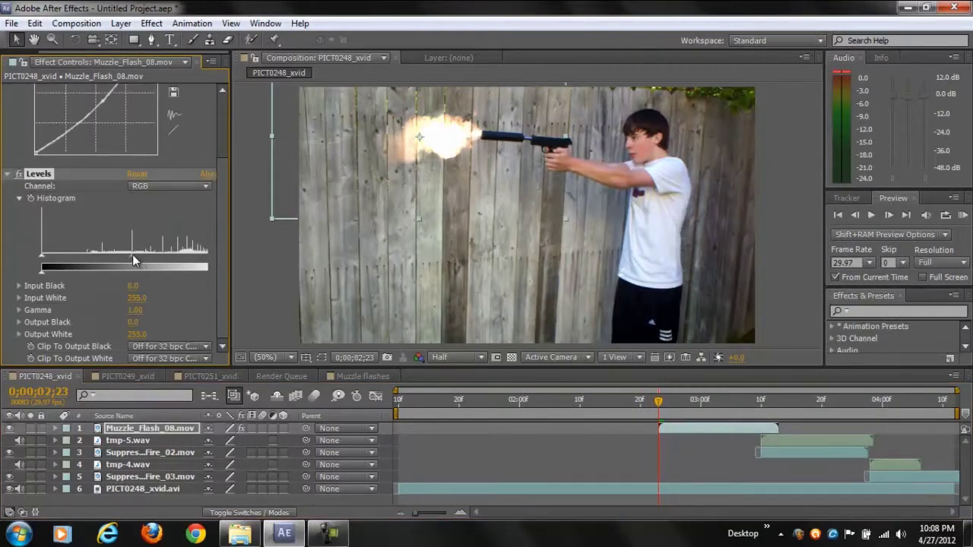
pyautogui.moveTo(101, 255); pyautogui.dragTo(150, 252)
pyautogui.click(40, 174)
pyautogui.press('Delete')
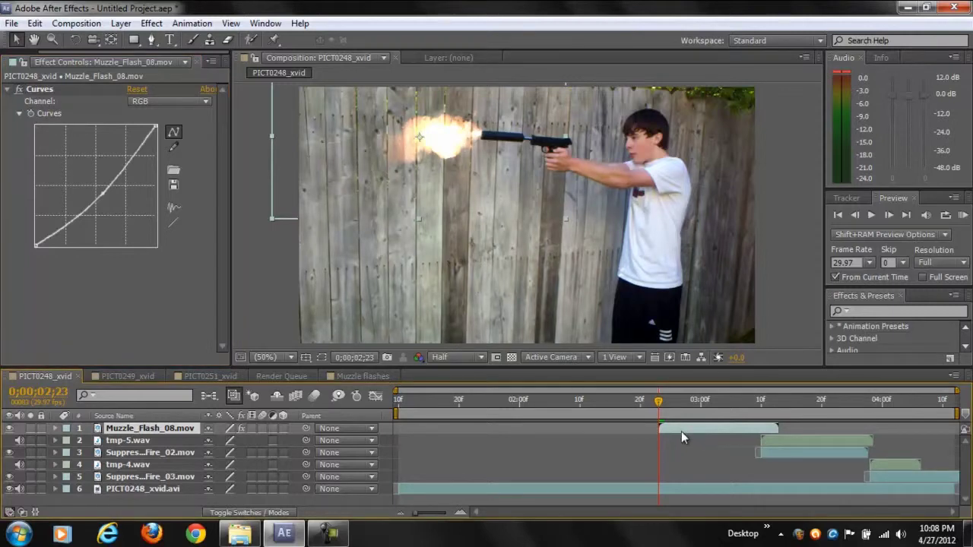
# - Duplicate the Muzzle_Flash_08 layer and apply a Gaussian Blur with a blurriness of 231.1 to the top copy
pyautogui.hotkey('ctrl', 'd')
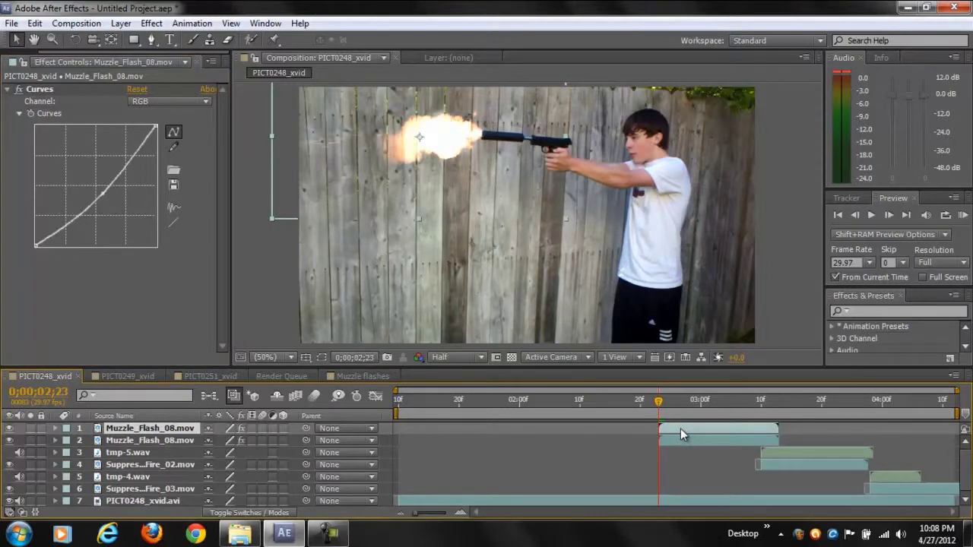
pyautogui.rightClick(681, 429)
pyautogui.moveTo(747, 203)
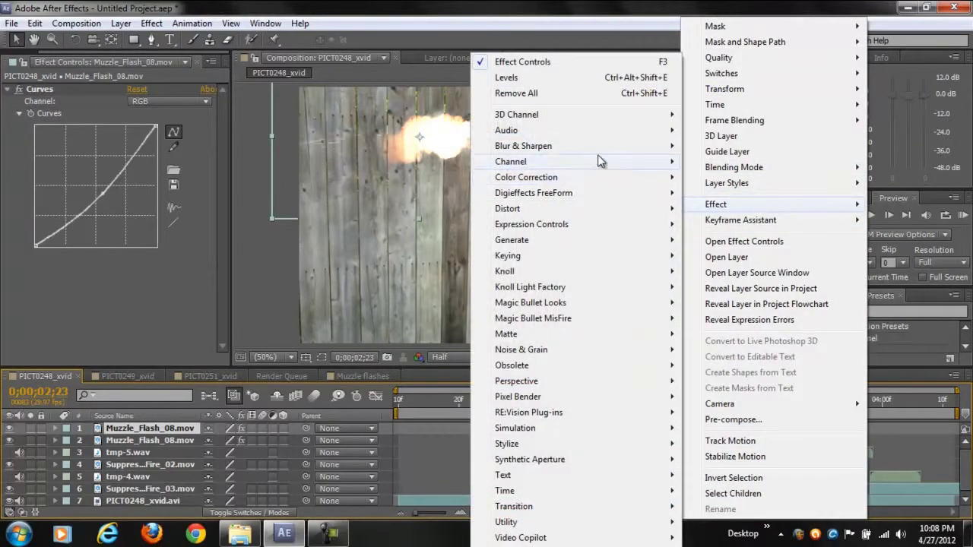
pyautogui.moveTo(623, 148)
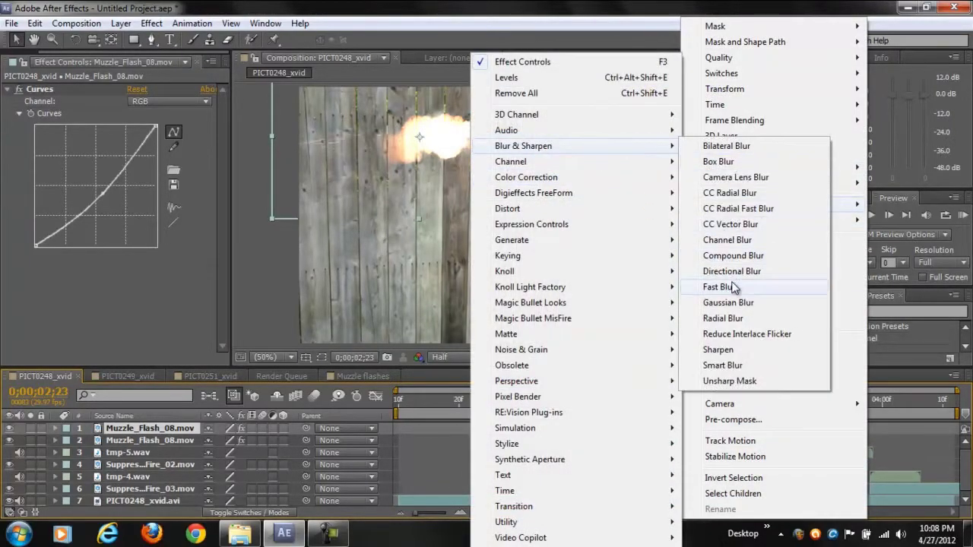
pyautogui.click(733, 303)
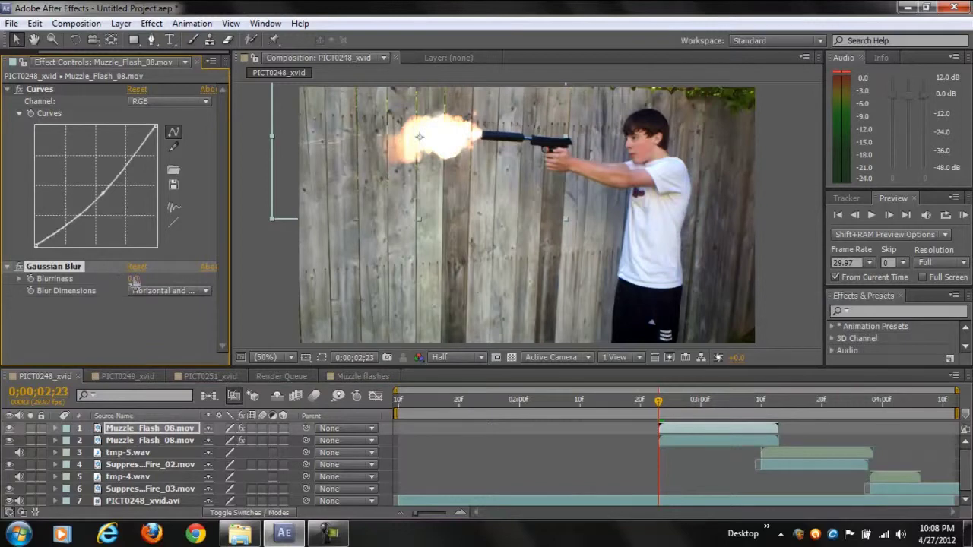
pyautogui.moveTo(133, 280); pyautogui.dragTo(294, 248)
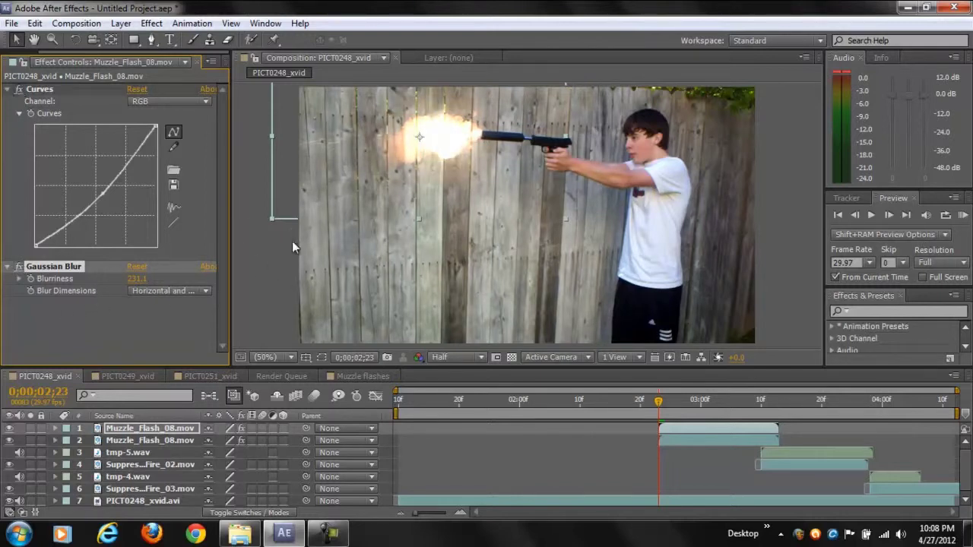
# - Trim the first frame off both Muzzle_Flash_08 layers and shift them so the visible flash starts at 0;00;02;23
pyautogui.moveTo(658, 412)
pyautogui.mouseDown()
pyautogui.moveTo(699, 410)
pyautogui.moveTo(666, 410)
pyautogui.mouseUp()
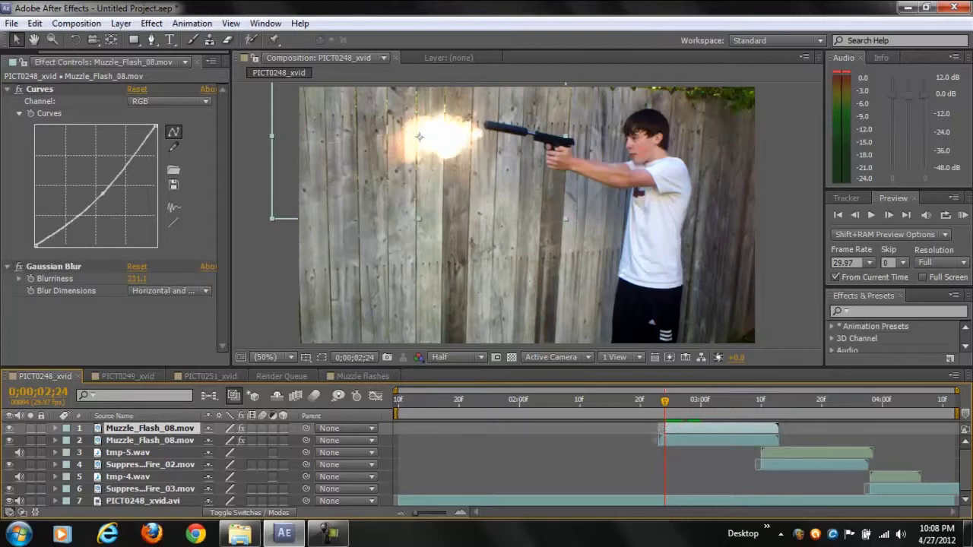
pyautogui.click(669, 440)
pyautogui.moveTo(672, 440); pyautogui.dragTo(660, 402)
pyautogui.click(674, 428)
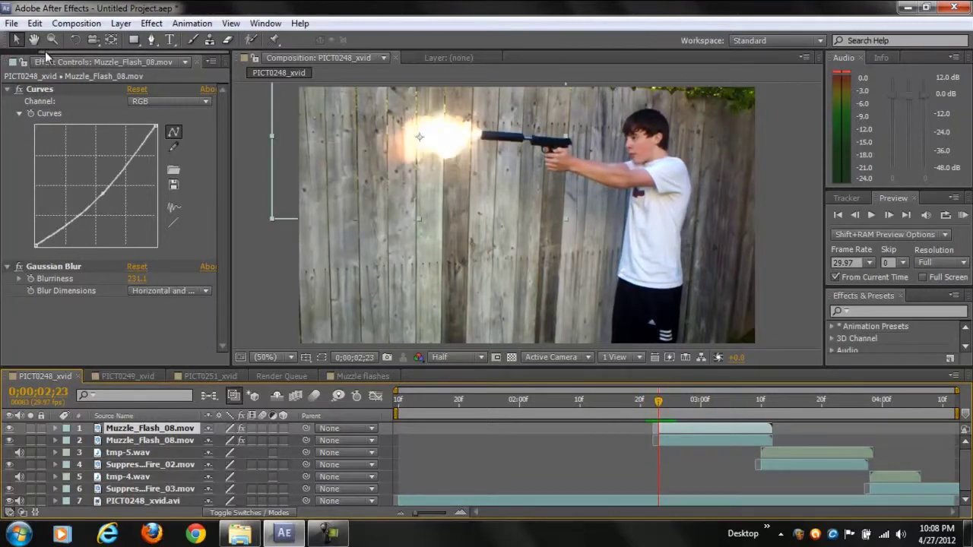
# - Look through the other muzzle flash and suppressed fire clips in the project's Muzzle Flashes folder
pyautogui.moveTo(45, 50); pyautogui.dragTo(8, 51)
pyautogui.click(21, 61)
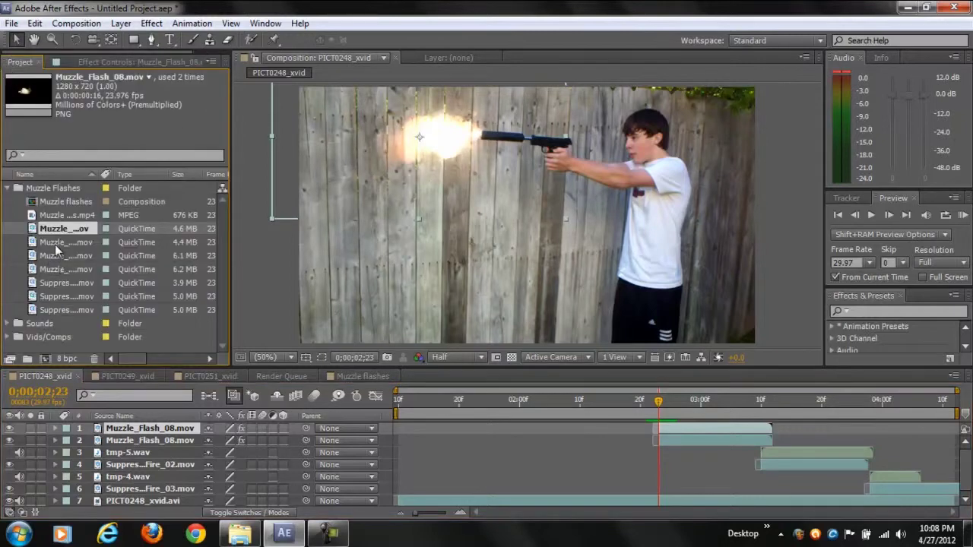
pyautogui.click(55, 242)
pyautogui.click(55, 256)
pyautogui.click(54, 269)
pyautogui.click(57, 296)
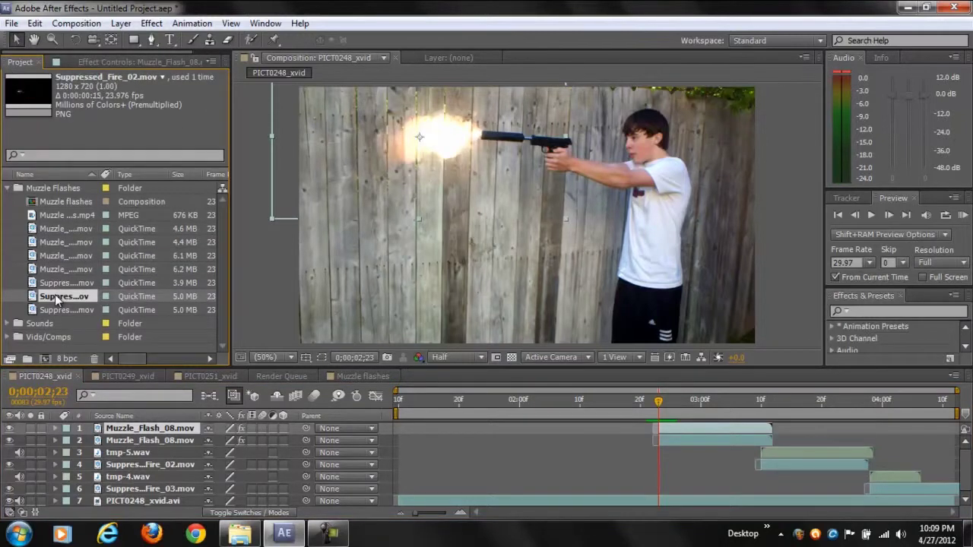
# - Add colt_45.wav from the Sounds folder as the top layer, starting at 0;00;02;23
pyautogui.click(8, 187)
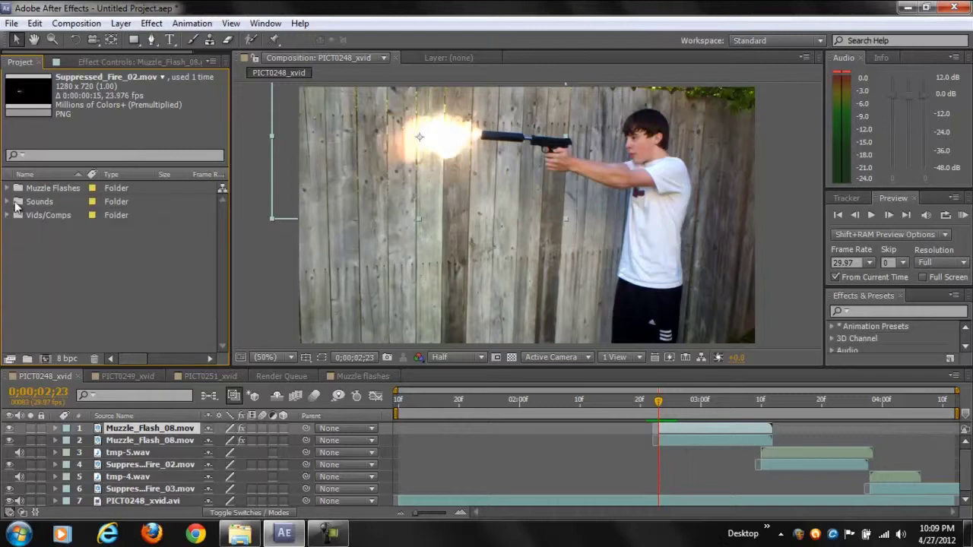
pyautogui.click(8, 202)
pyautogui.moveTo(48, 216); pyautogui.dragTo(660, 428)
# - Preview the shots with the colt_45.wav sound from 0;00;01;28, and return to the flash frame at 0;00;02;23
pyautogui.moveTo(80, 220); pyautogui.dragTo(509, 405)
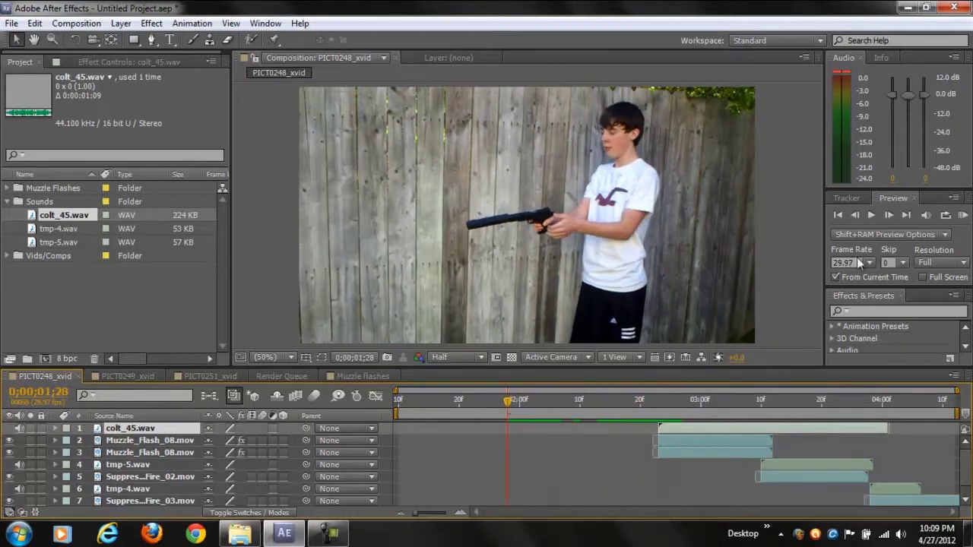
pyautogui.click(962, 215)
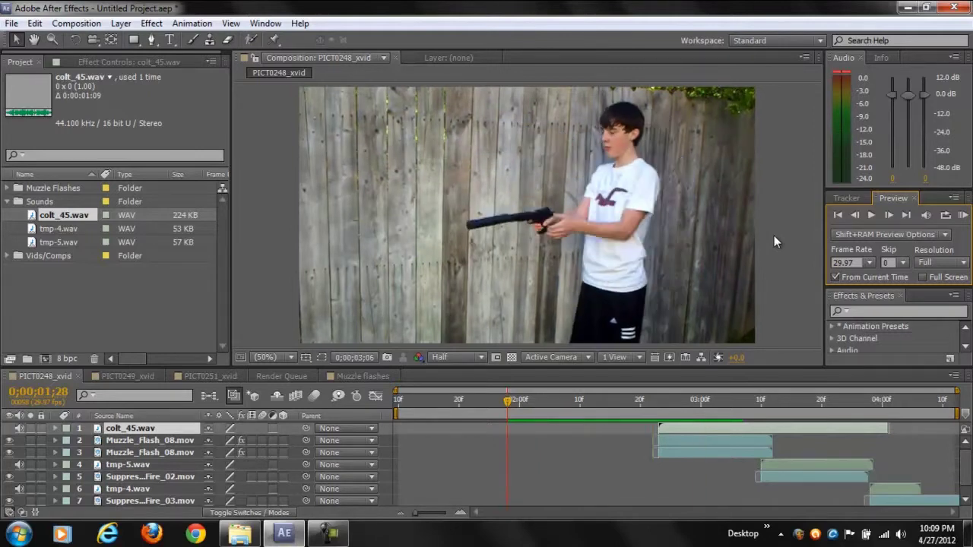
pyautogui.moveTo(508, 398); pyautogui.dragTo(658, 395)
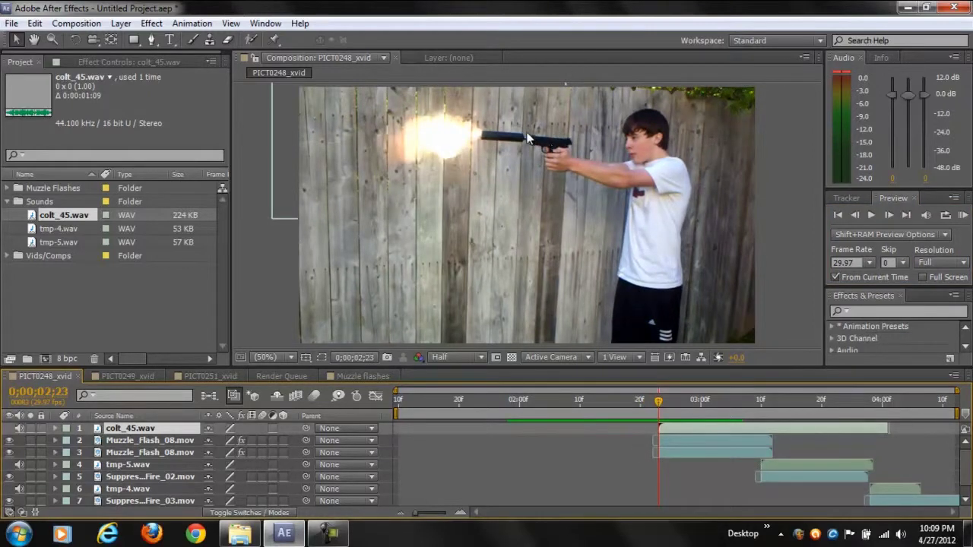
pyautogui.click(329, 534)
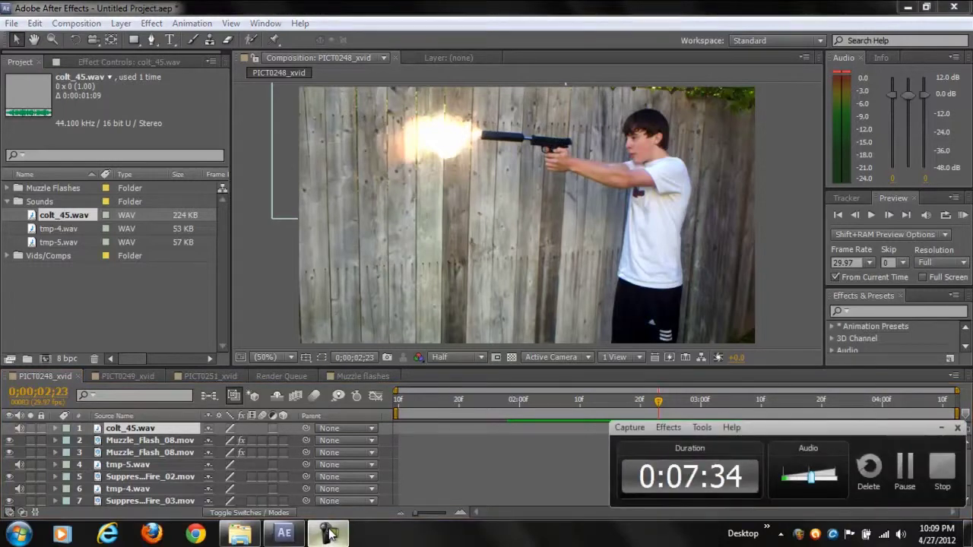
pyautogui.click(329, 534)
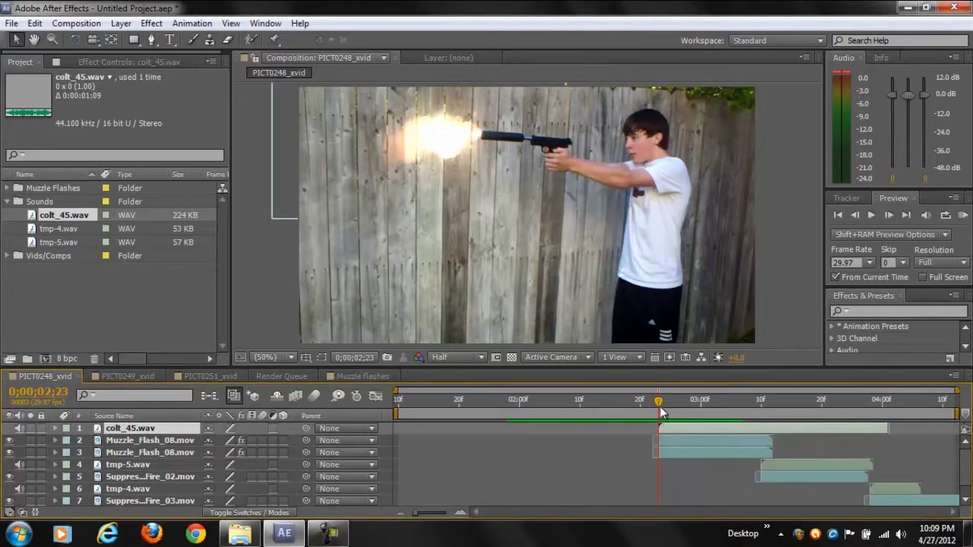
# - Look at the PICT0249_xvid and PICT0251_xvid compositions, and return to the flash frame at 0;00;02;23 in PICT0248_xvid
pyautogui.moveTo(659, 403)
pyautogui.mouseDown()
pyautogui.moveTo(721, 397)
pyautogui.moveTo(652, 403)
pyautogui.mouseUp()
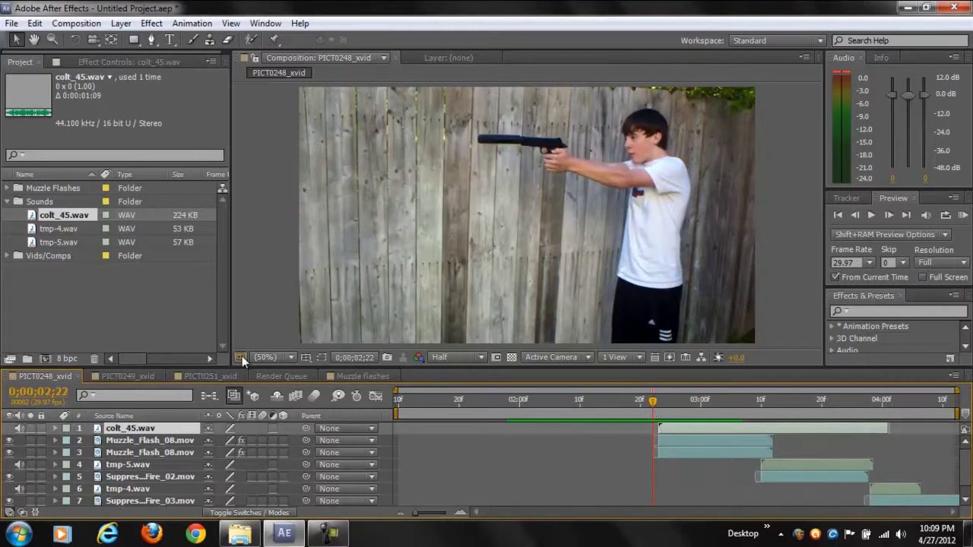
pyautogui.click(130, 372)
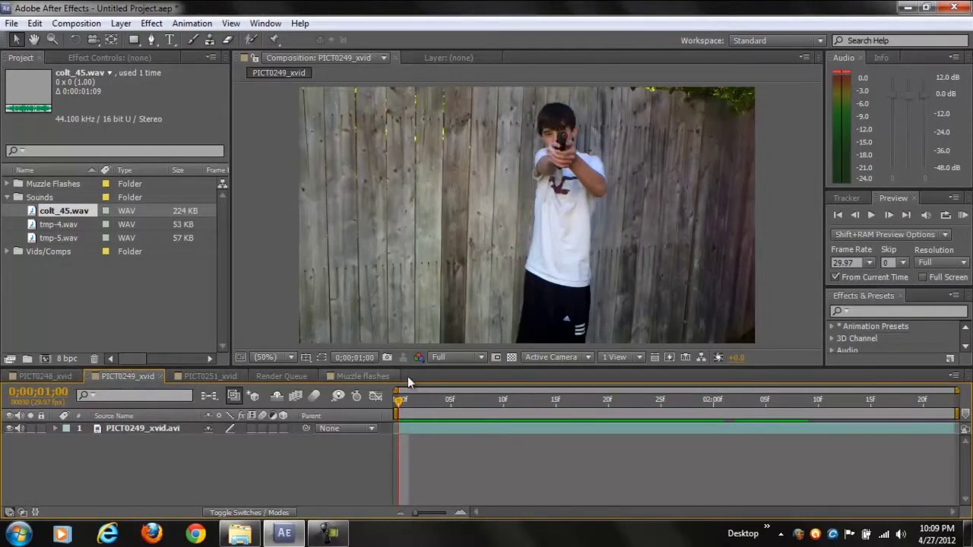
pyautogui.moveTo(400, 411)
pyautogui.mouseDown()
pyautogui.moveTo(501, 399)
pyautogui.moveTo(409, 399)
pyautogui.mouseUp()
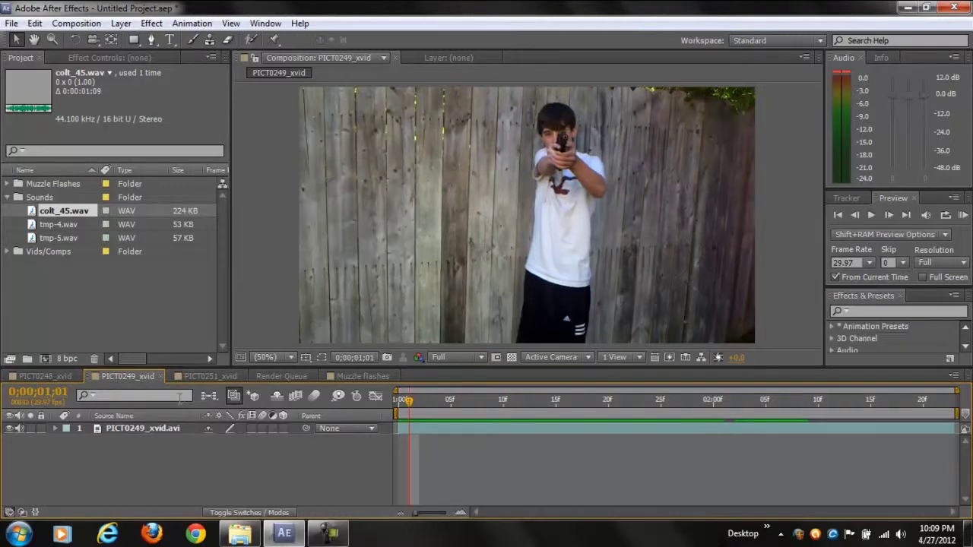
pyautogui.click(182, 372)
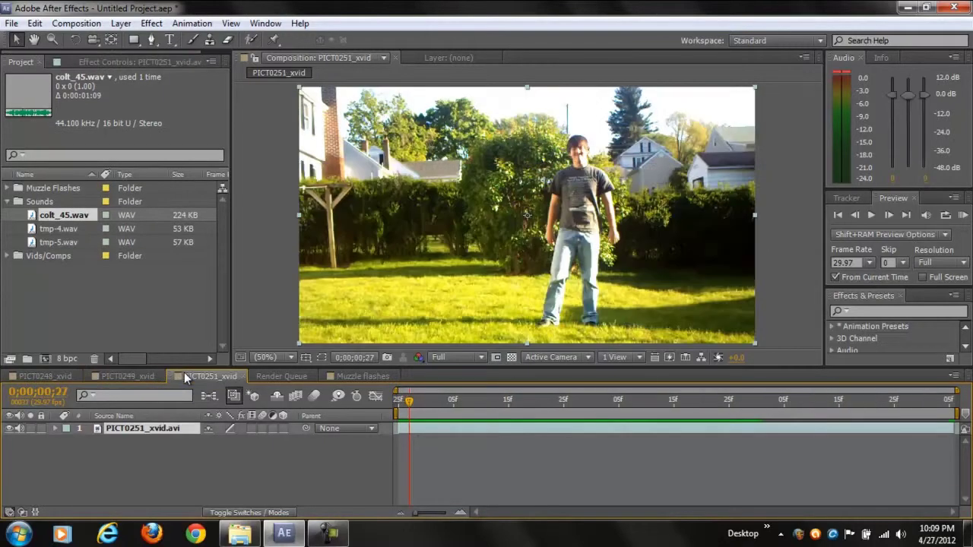
pyautogui.click(130, 376)
pyautogui.click(63, 377)
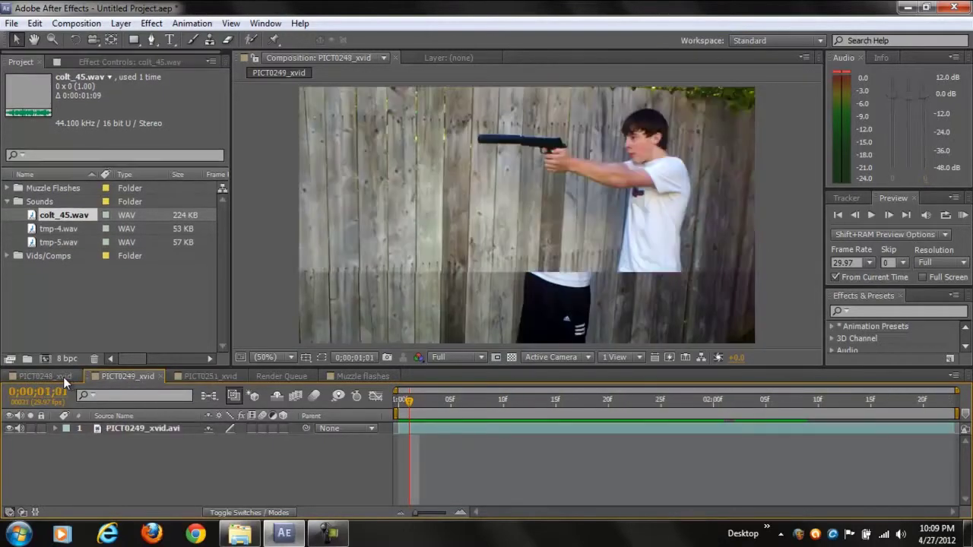
pyautogui.click(658, 402)
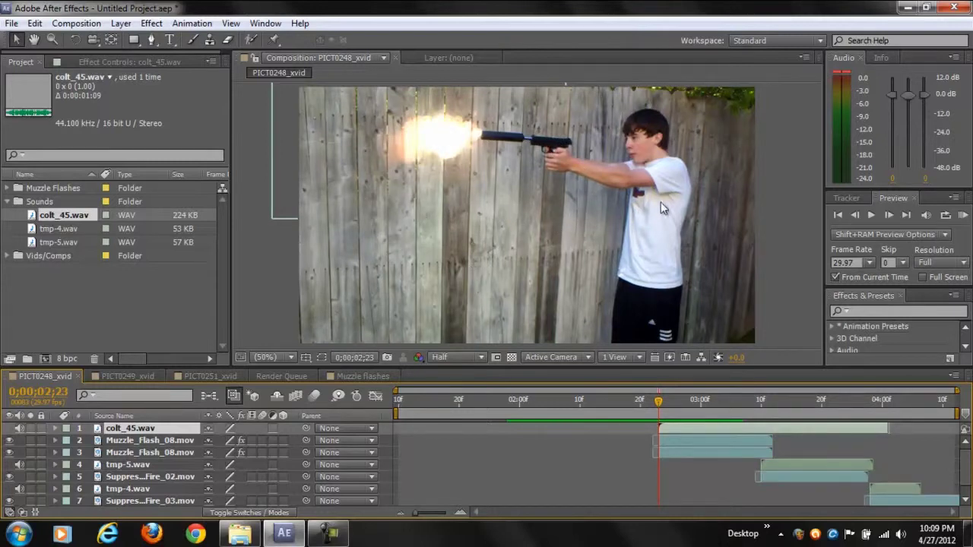
# - Collapse the Sounds folder and duplicate the PICT0248_xvid.avi footage layer at the bottom of the layer stack
pyautogui.click(17, 202)
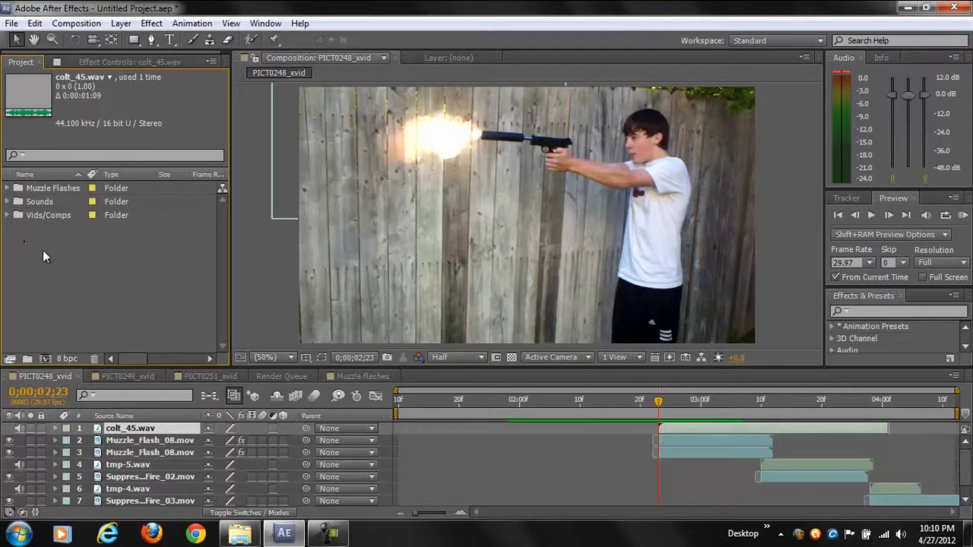
pyautogui.click(34, 23)
pyautogui.click(36, 24)
pyautogui.scroll(-1, 700, 471)
pyautogui.click(700, 499)
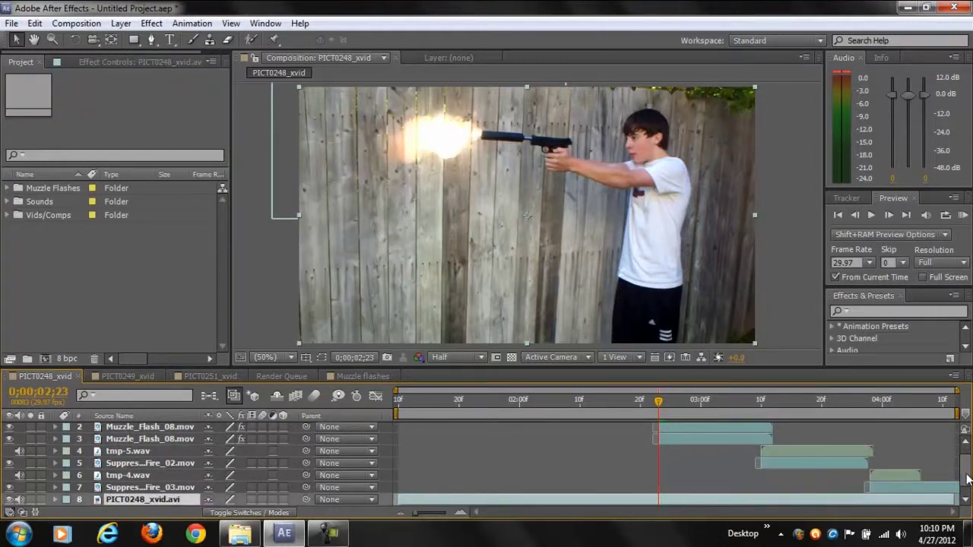
pyautogui.hotkey('ctrl', 'd')
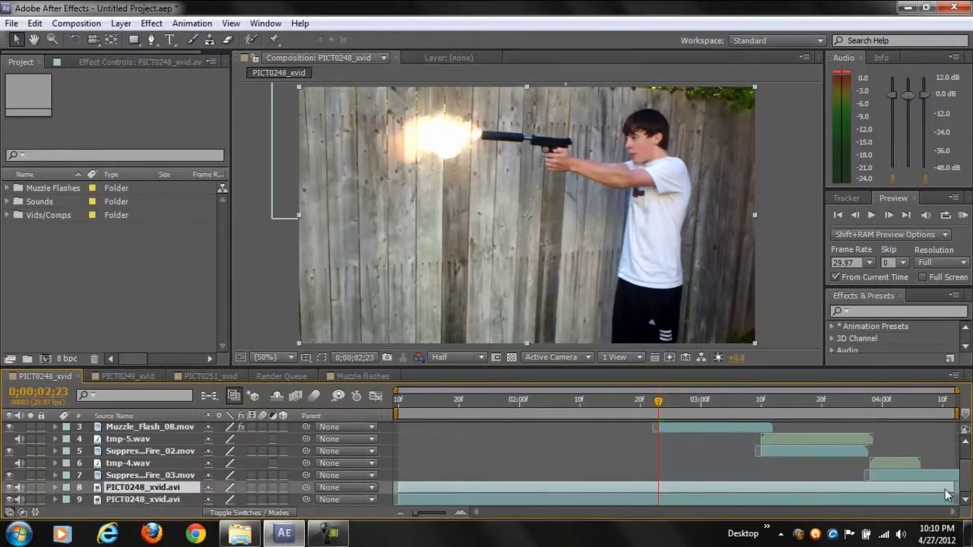
# - Draw a closed Pen tool mask on the upper PICT0248_xvid.avi copy around the shooter's face, outstretched arm and front of the torso
pyautogui.click(150, 40)
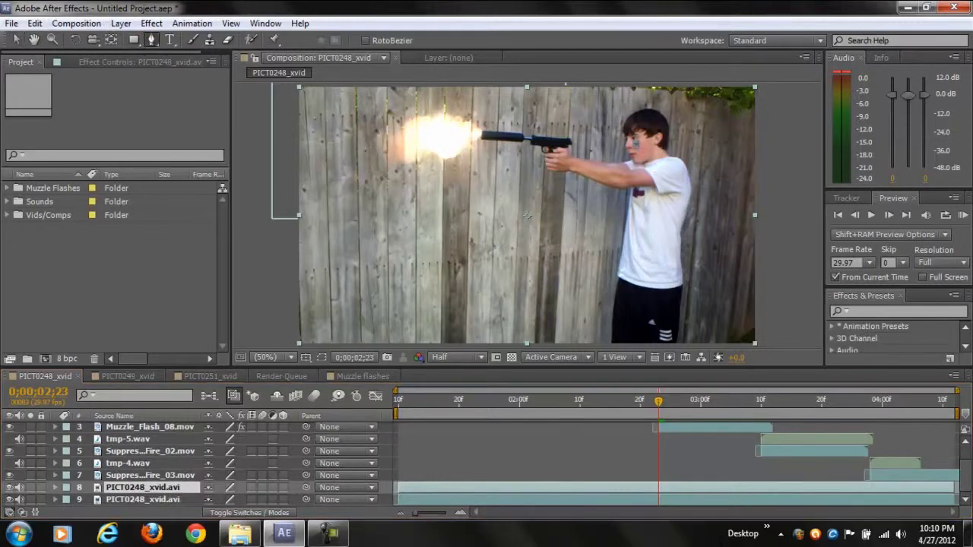
pyautogui.click(647, 121)
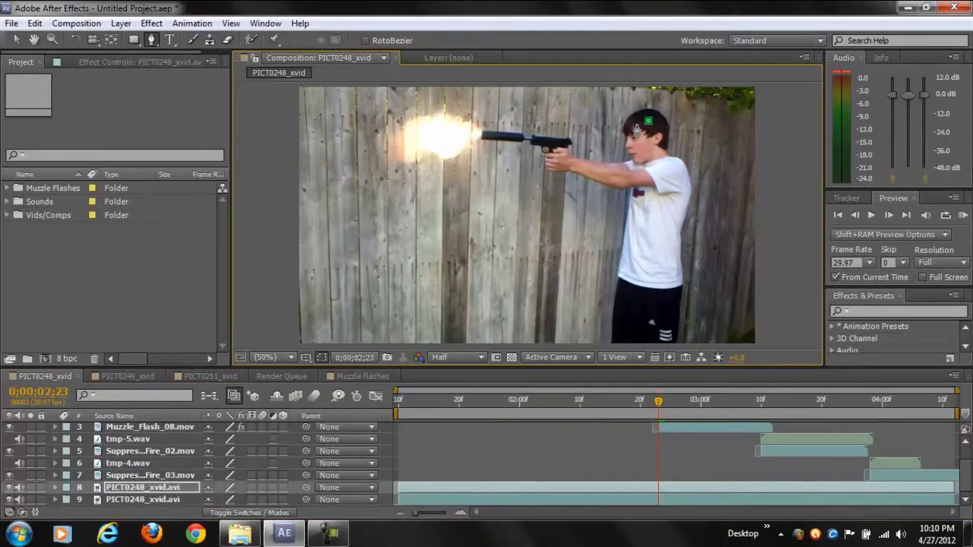
pyautogui.click(636, 123)
pyautogui.click(607, 166)
pyautogui.click(582, 167)
pyautogui.click(606, 179)
pyautogui.click(634, 185)
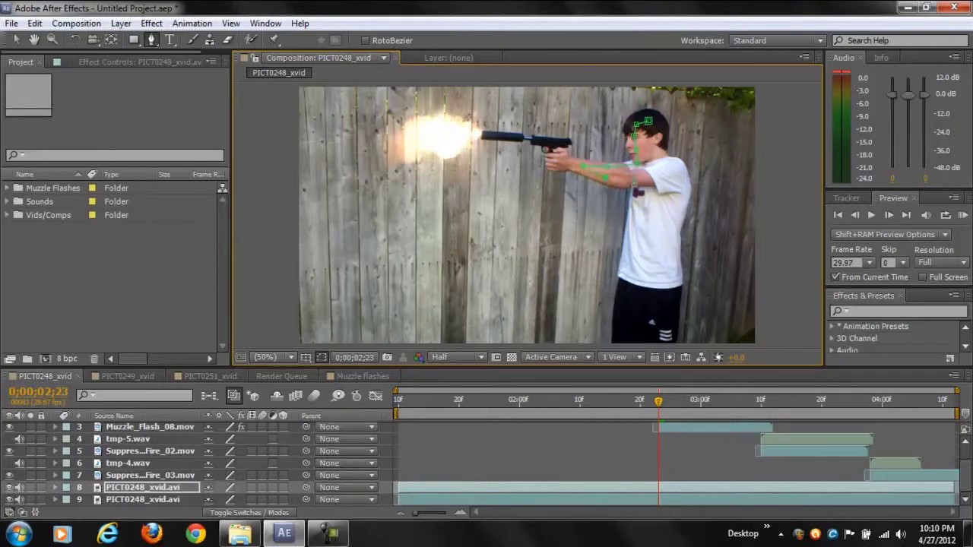
pyautogui.click(634, 216)
pyautogui.click(635, 252)
pyautogui.click(645, 277)
pyautogui.click(661, 253)
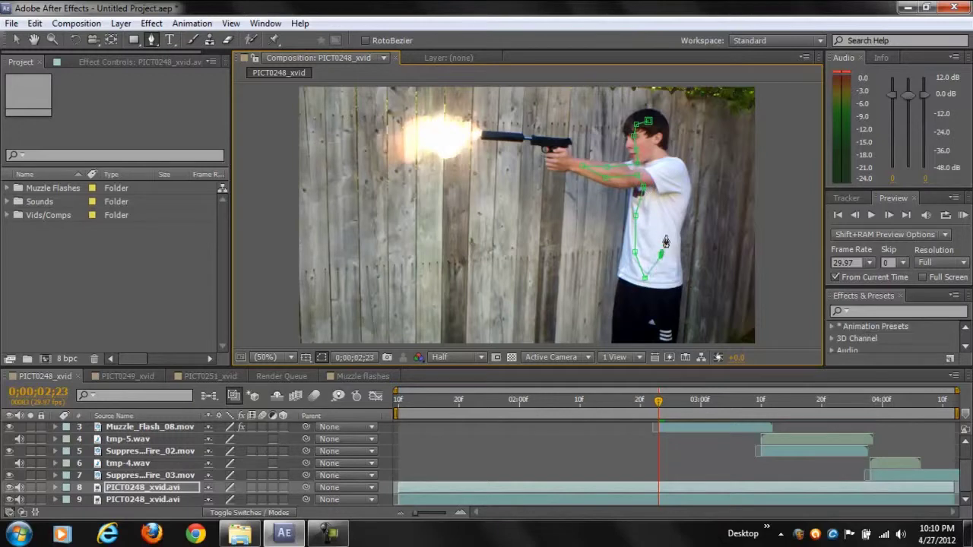
pyautogui.click(661, 213)
pyautogui.click(661, 169)
pyautogui.click(657, 131)
pyautogui.click(647, 120)
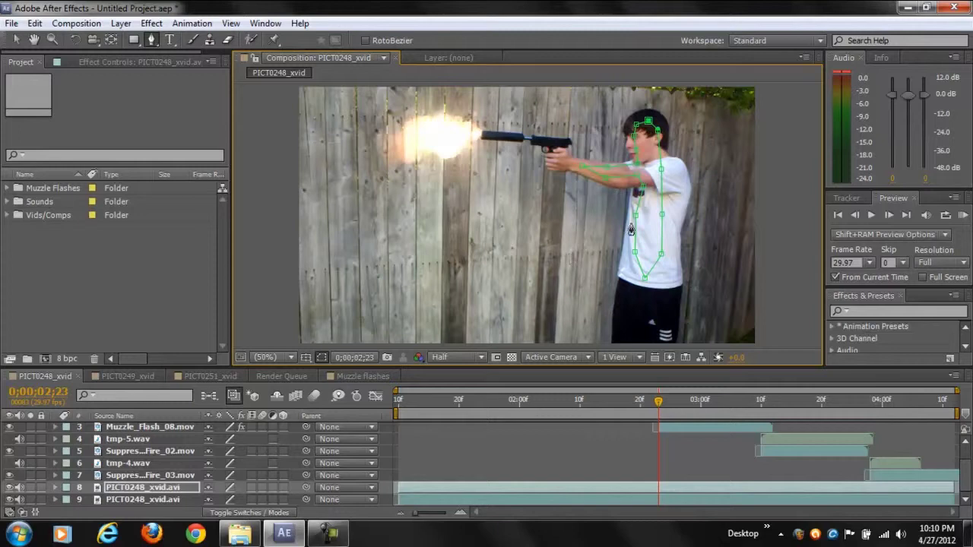
# - Add an elliptical mask to the upper PICT0248_xvid.avi copy and position it over the fence around the muzzle flash
pyautogui.click(134, 41)
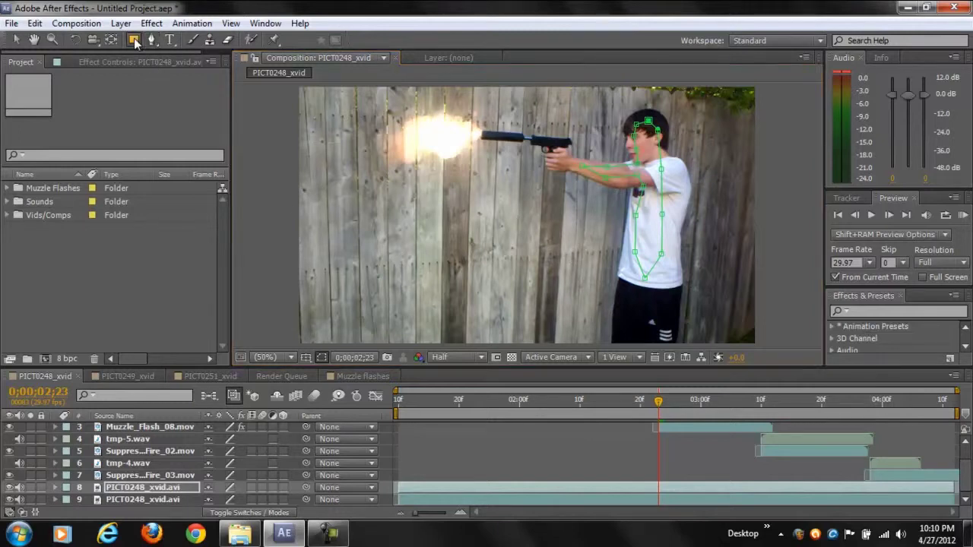
pyautogui.moveTo(135, 41); pyautogui.dragTo(179, 71)
pyautogui.moveTo(358, 124)
pyautogui.mouseDown()
pyautogui.moveTo(576, 262)
pyautogui.moveTo(563, 264)
pyautogui.mouseUp()
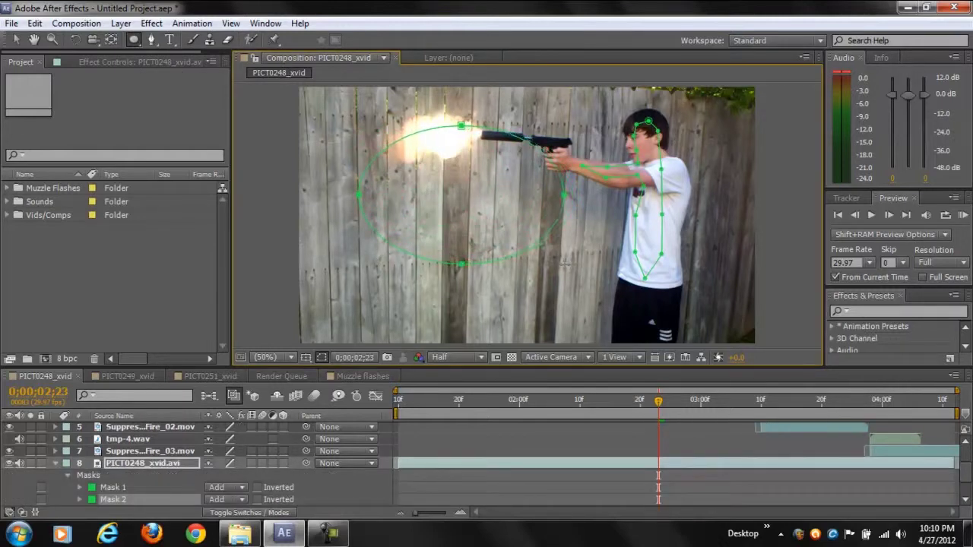
pyautogui.press('v')
pyautogui.click(188, 126)
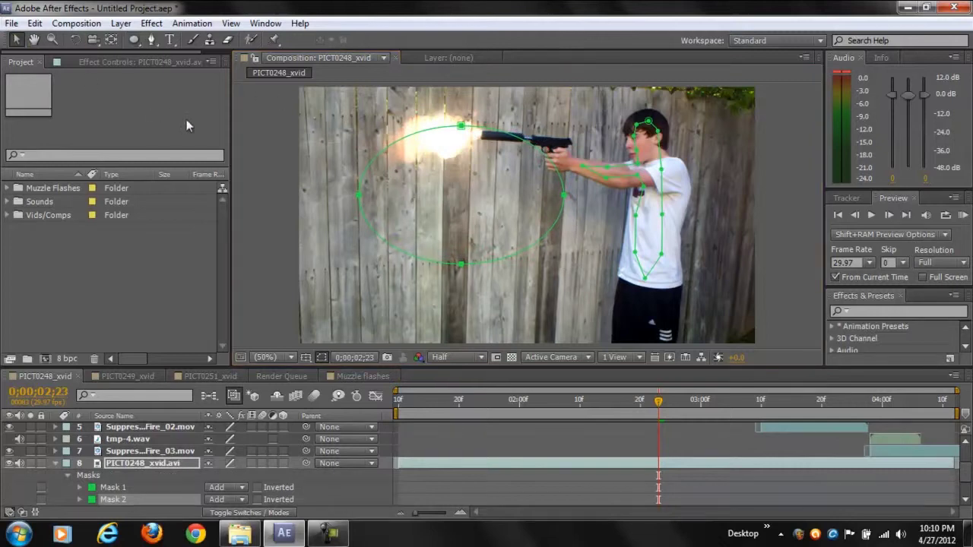
pyautogui.moveTo(369, 168); pyautogui.dragTo(335, 133)
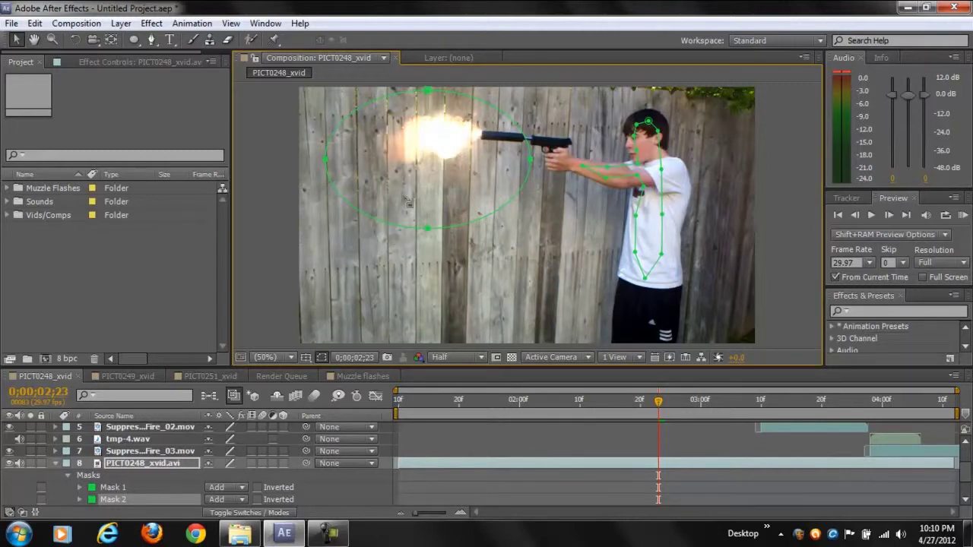
# - Set the masked PICT0248_xvid.avi copy's blending mode to Add and lower its layer opacity to less than 50%
pyautogui.rightClick(434, 468)
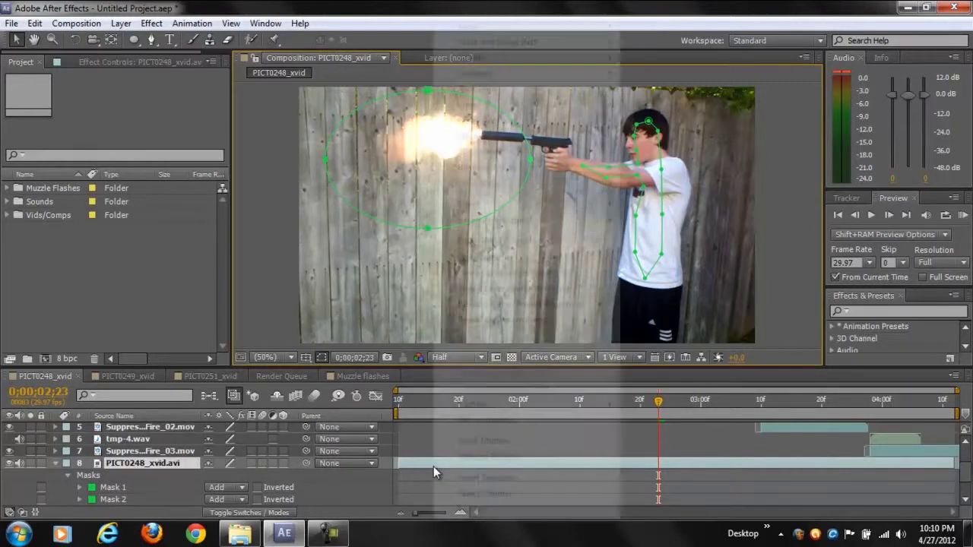
pyautogui.moveTo(547, 169)
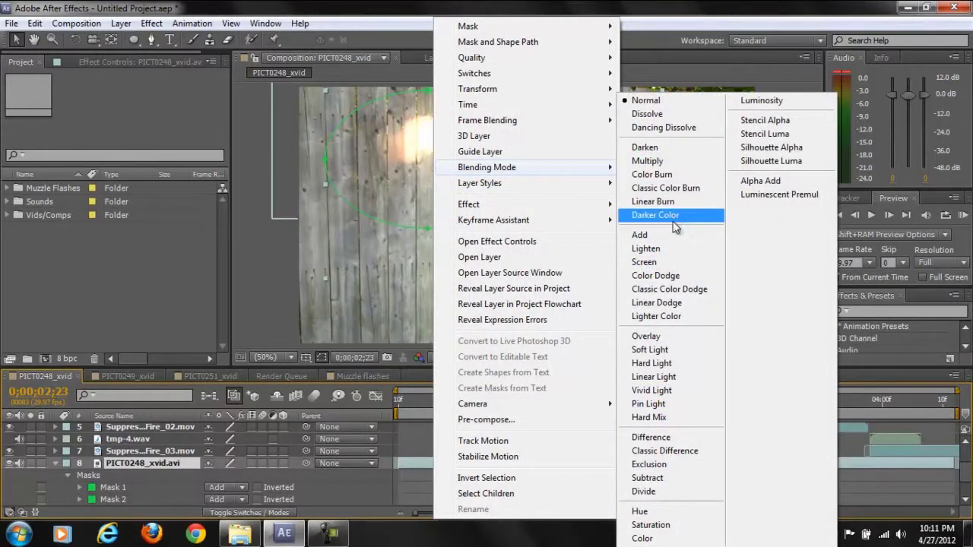
pyautogui.click(650, 235)
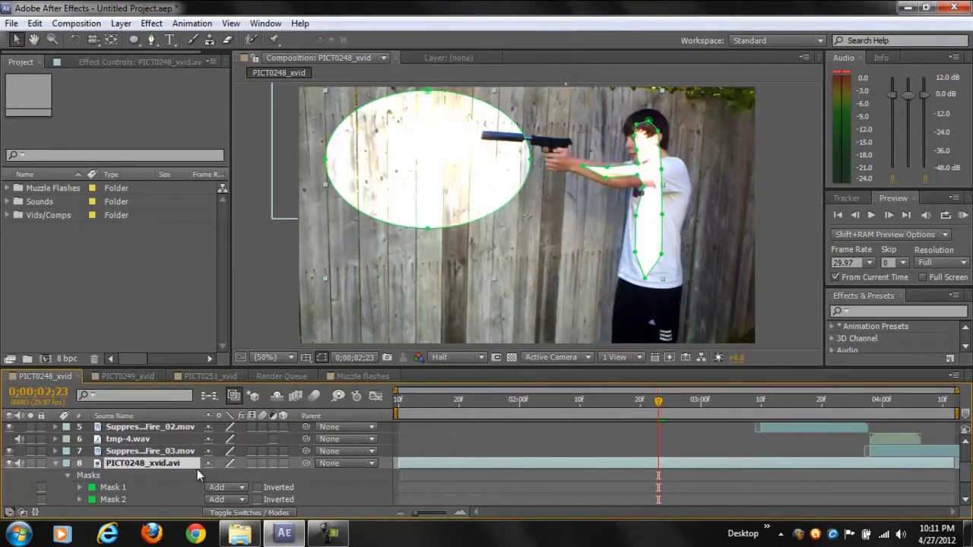
pyautogui.scroll(-3, 83, 486)
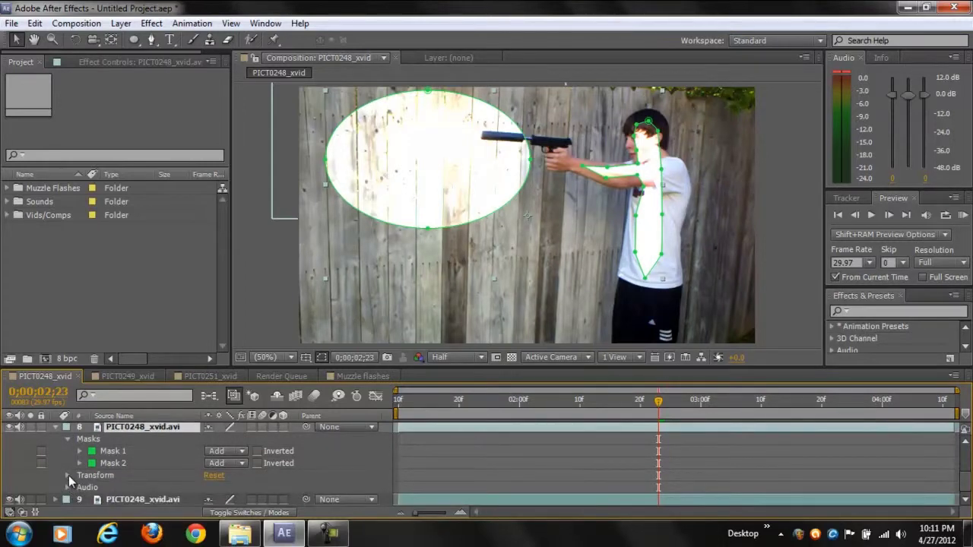
pyautogui.click(68, 475)
pyautogui.moveTo(215, 499)
pyautogui.mouseDown()
pyautogui.moveTo(185, 499)
pyautogui.moveTo(204, 499)
pyautogui.mouseUp()
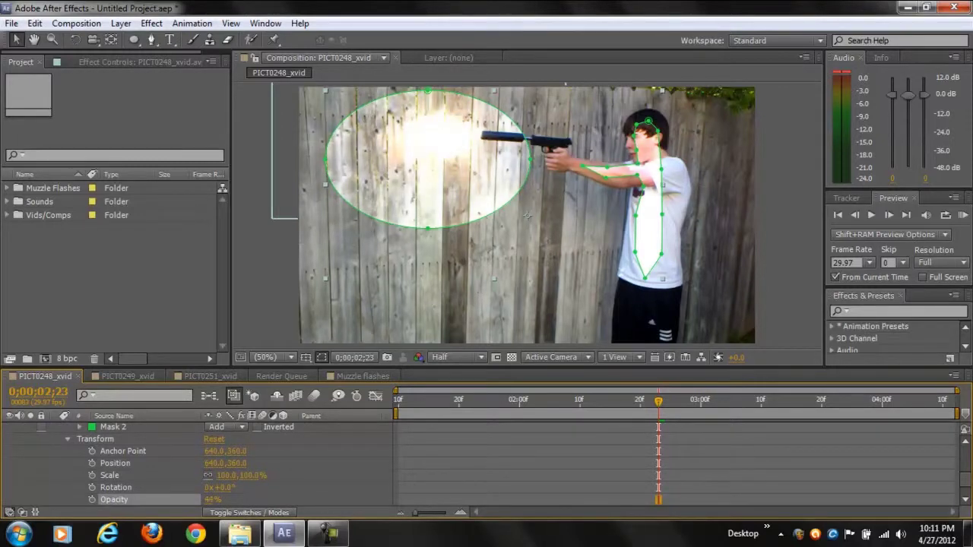
pyautogui.click(67, 440)
pyautogui.scroll(3, 152, 456)
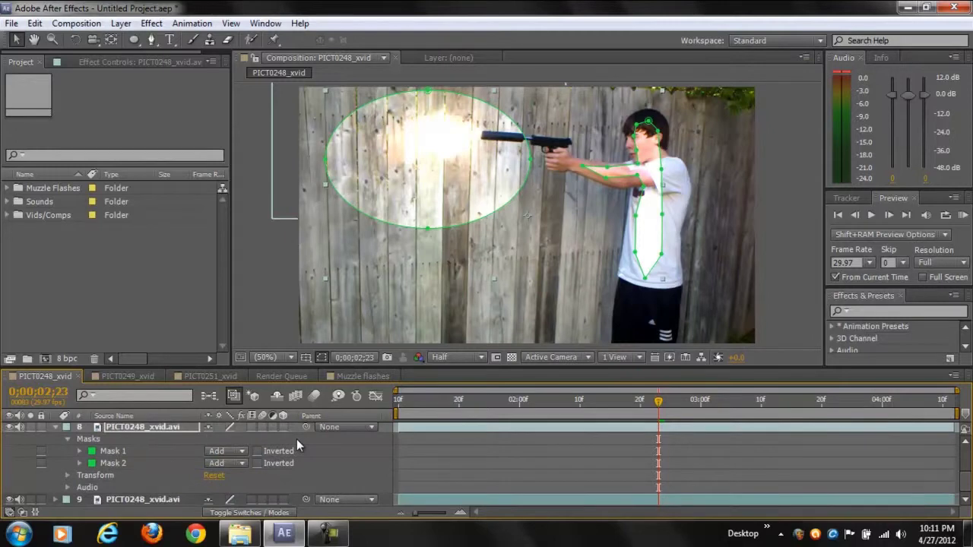
# - Feather Mask 1 around the shooter to 59 pixels and hide the mask outlines in the composition view
pyautogui.click(323, 357)
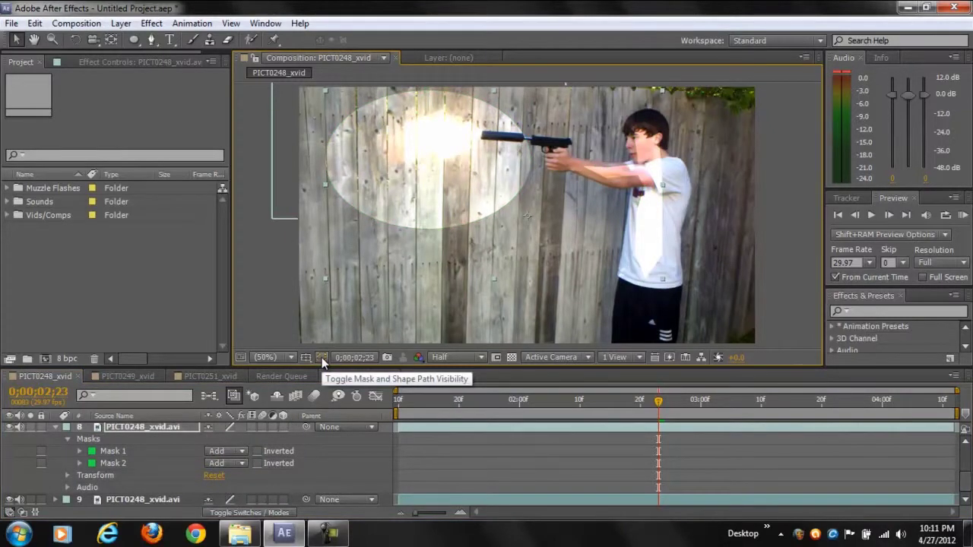
pyautogui.click(322, 357)
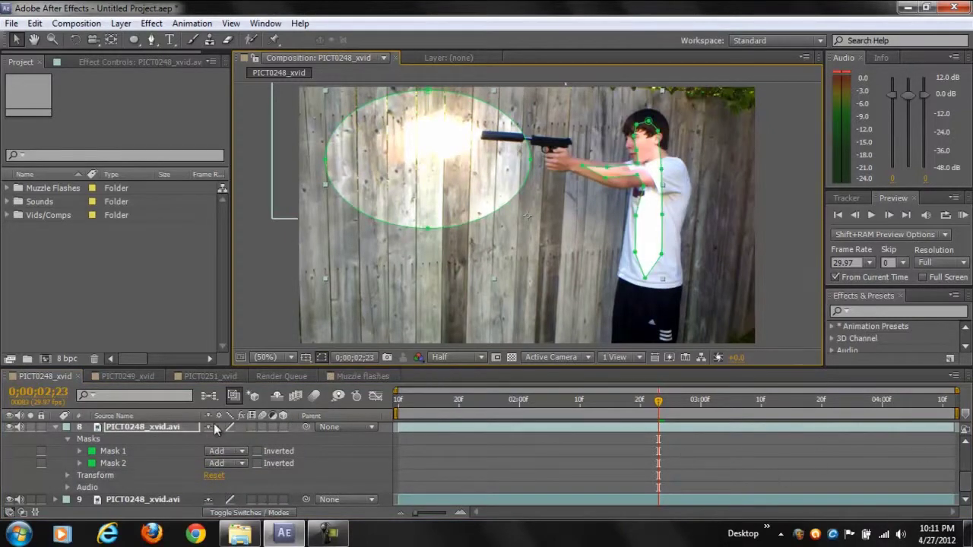
pyautogui.click(108, 453)
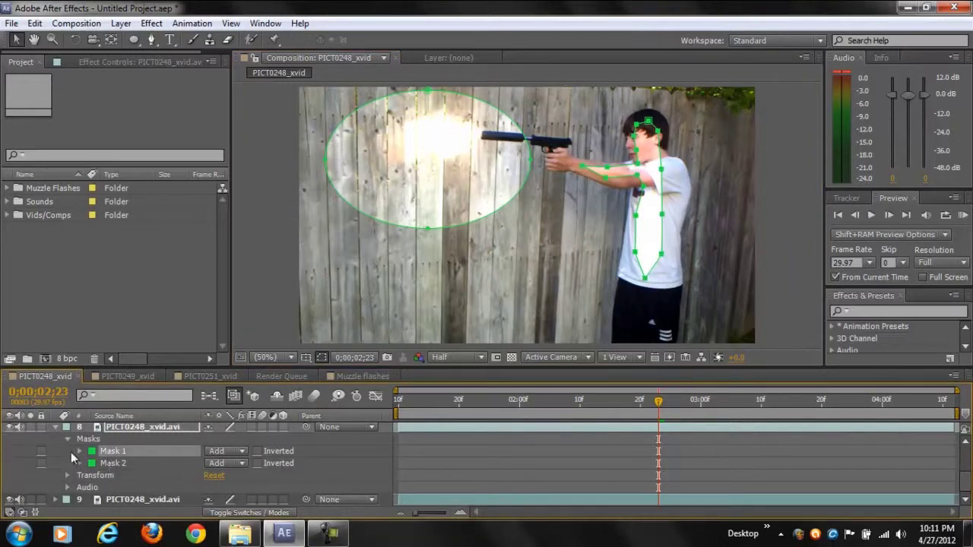
pyautogui.click(79, 452)
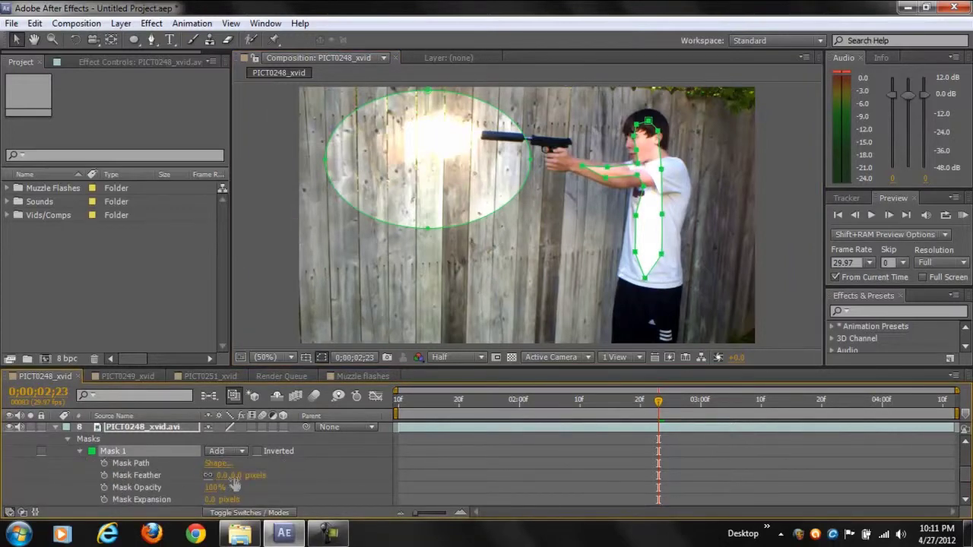
pyautogui.moveTo(231, 477); pyautogui.dragTo(257, 472)
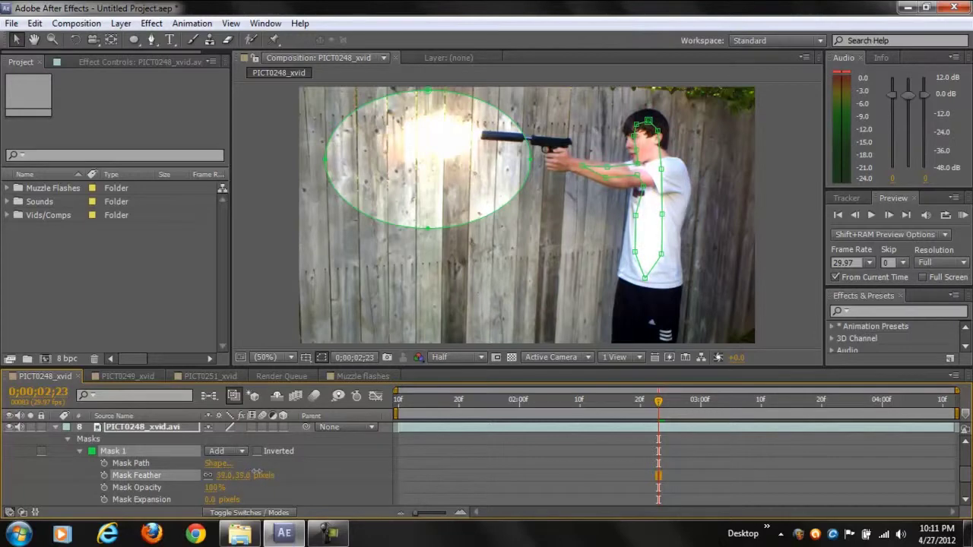
pyautogui.click(322, 357)
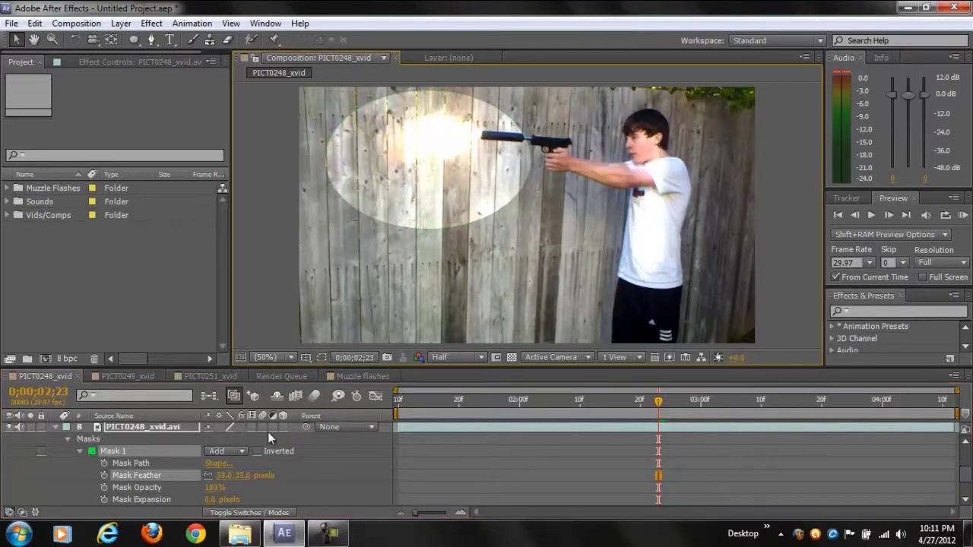
pyautogui.moveTo(238, 477); pyautogui.dragTo(247, 475)
# - Feather the elliptical Mask 2 around the muzzle flash to 101 pixels
pyautogui.click(80, 451)
pyautogui.click(77, 462)
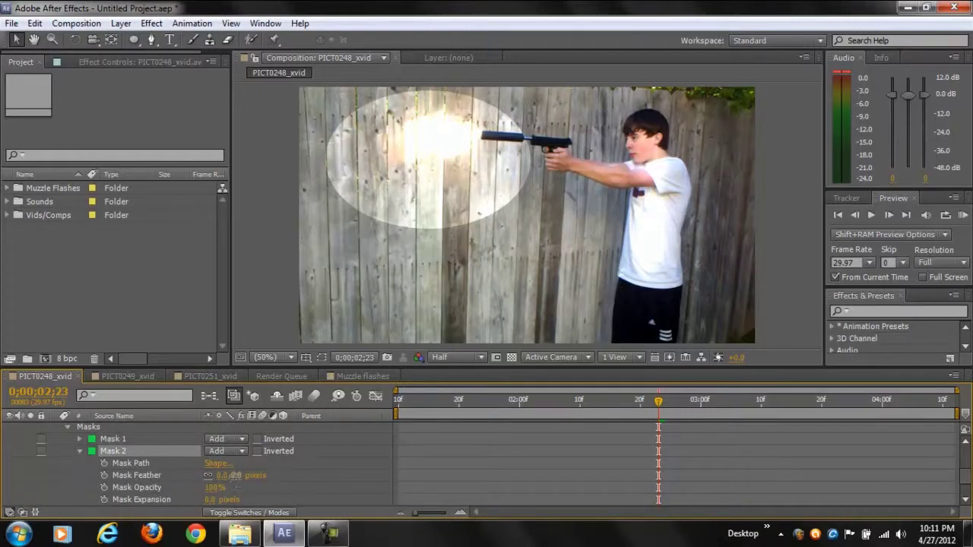
pyautogui.moveTo(234, 477); pyautogui.dragTo(296, 463)
pyautogui.click(66, 428)
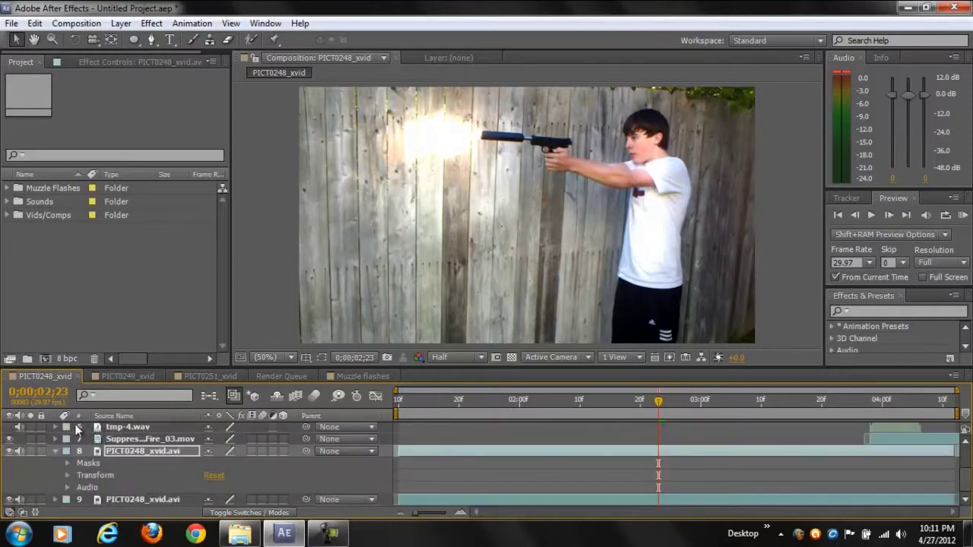
# - Keyframe Mask 2's opacity at 100% at 0;00;02;23, and at 0% at both 0;00;02;22 and 0;00;02;25
pyautogui.click(68, 463)
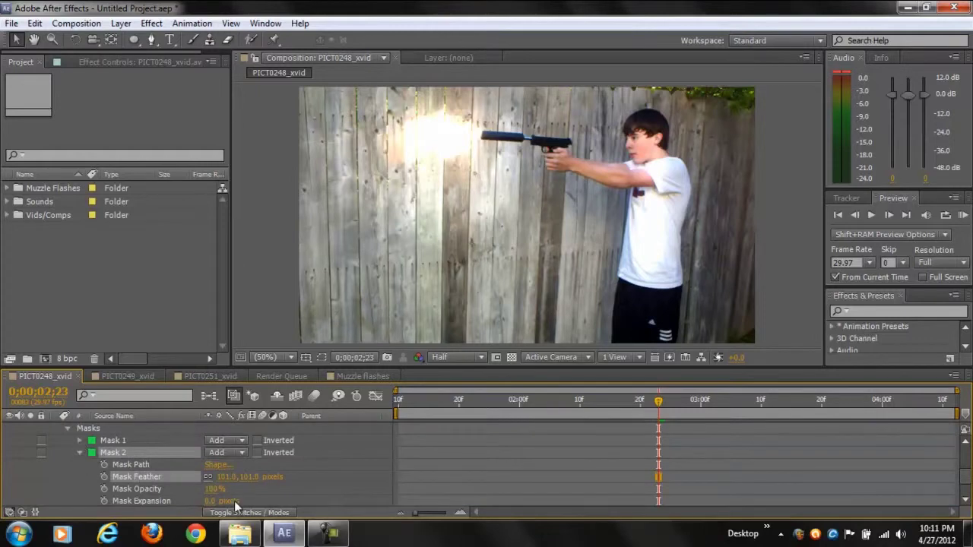
pyautogui.moveTo(967, 477); pyautogui.dragTo(969, 491)
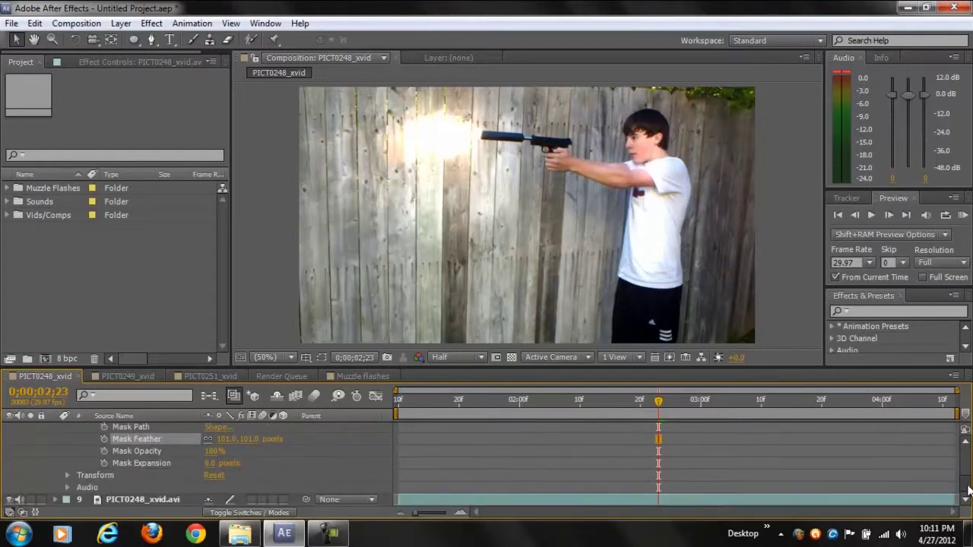
pyautogui.click(103, 451)
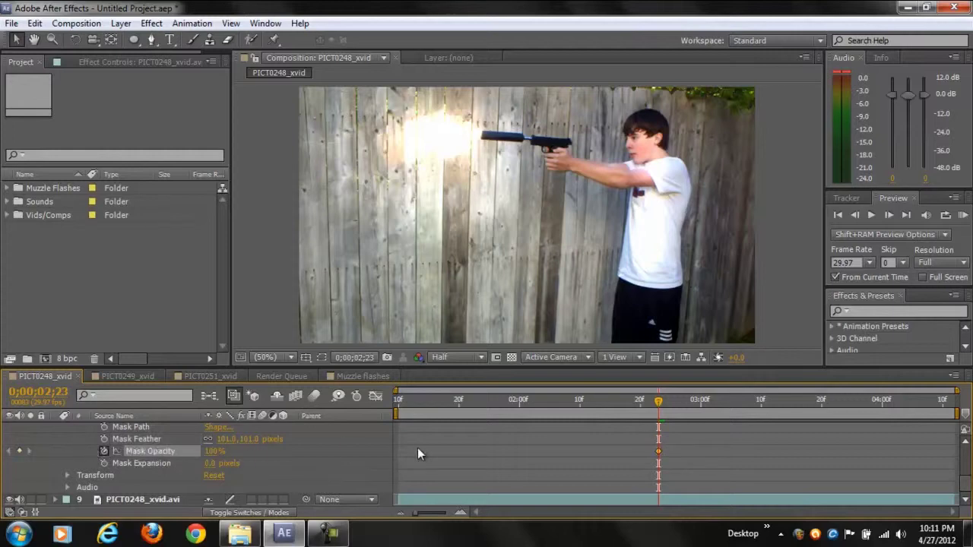
pyautogui.press('pageup')
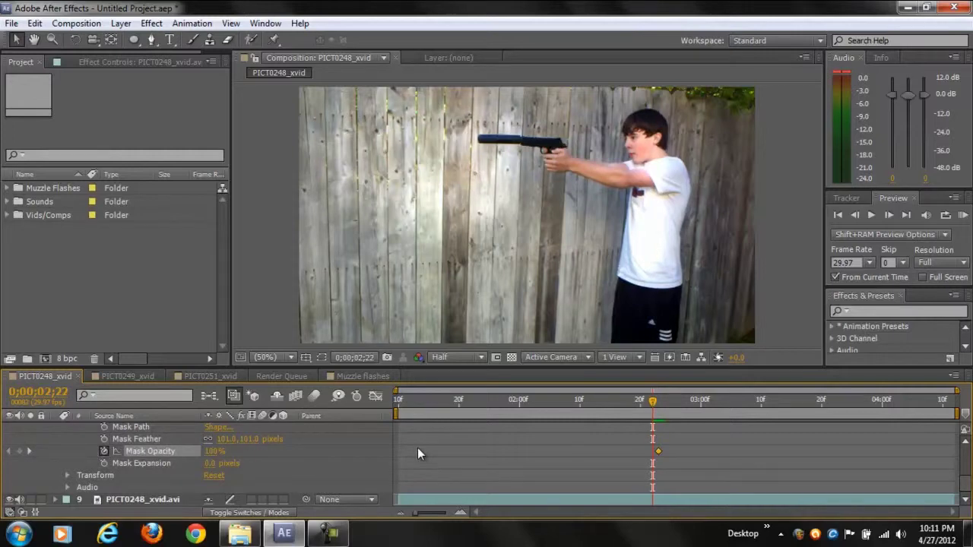
pyautogui.moveTo(216, 456); pyautogui.dragTo(174, 455)
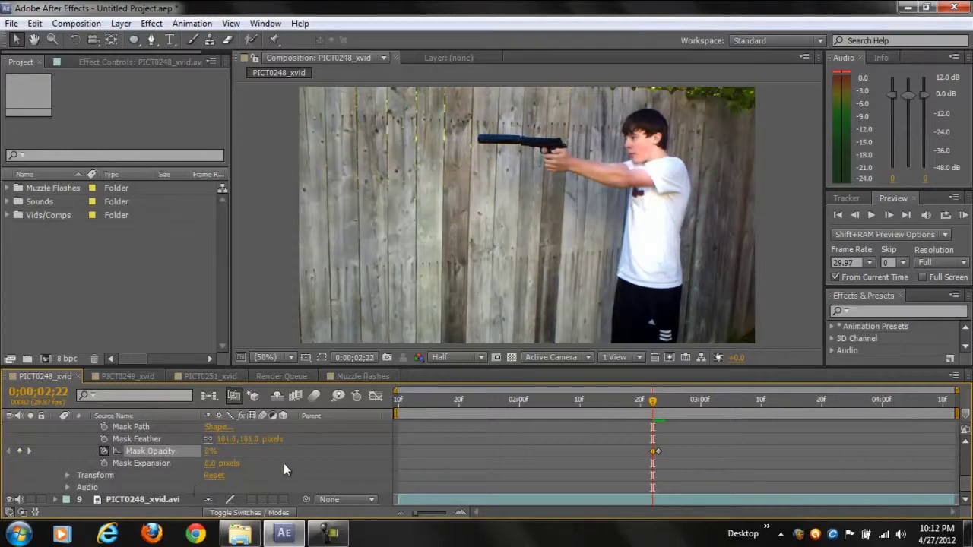
pyautogui.press('pagedown')
pyautogui.press('pagedown')
pyautogui.press('pagedown')
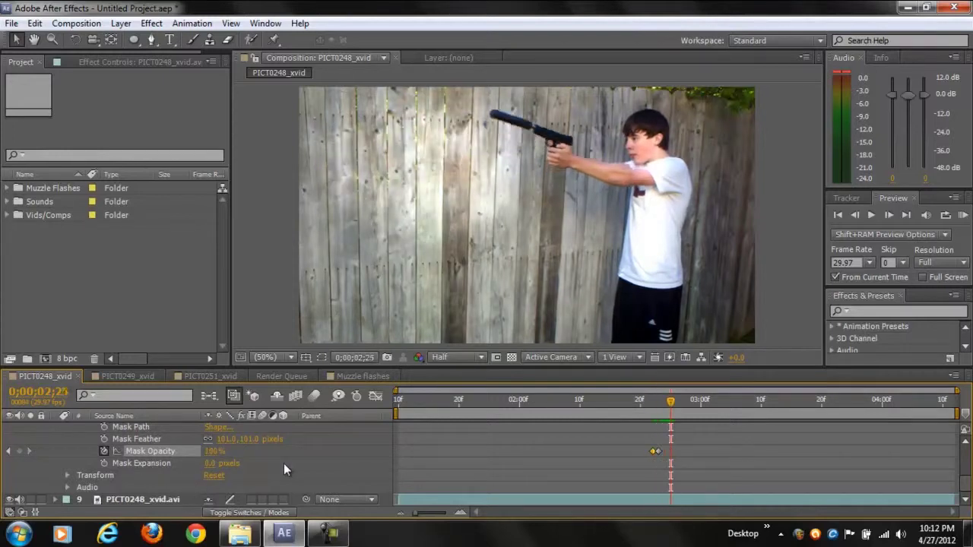
pyautogui.moveTo(216, 453); pyautogui.dragTo(178, 453)
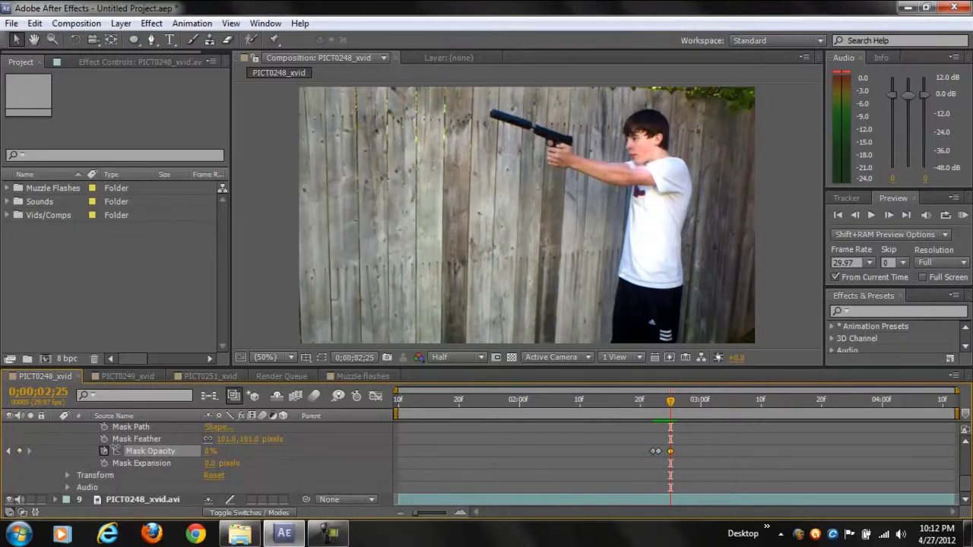
# - Lower Mask 2's opacity keyframe at 0;00;02;23 to 72%, check the surrounding frames, and collapse Mask 2
pyautogui.press('pageup')
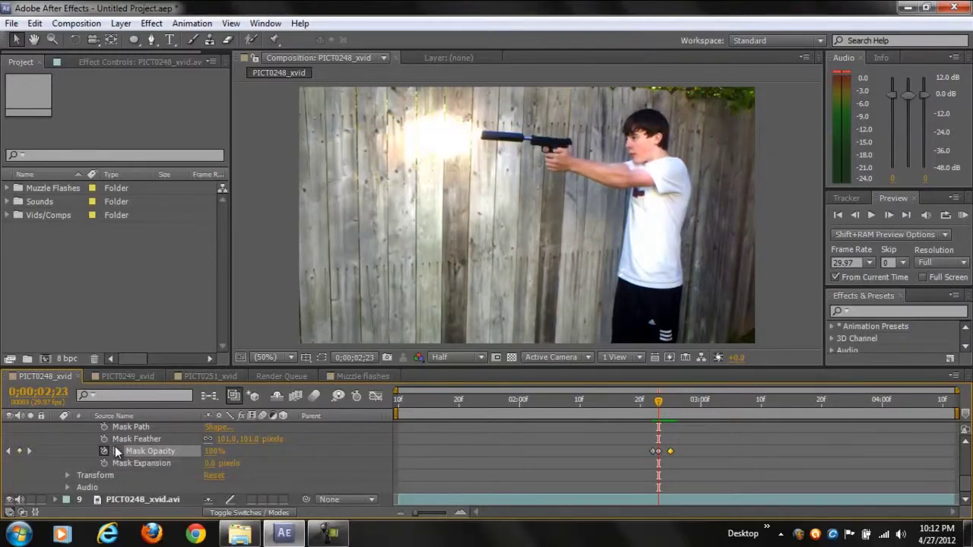
pyautogui.press('pagedown')
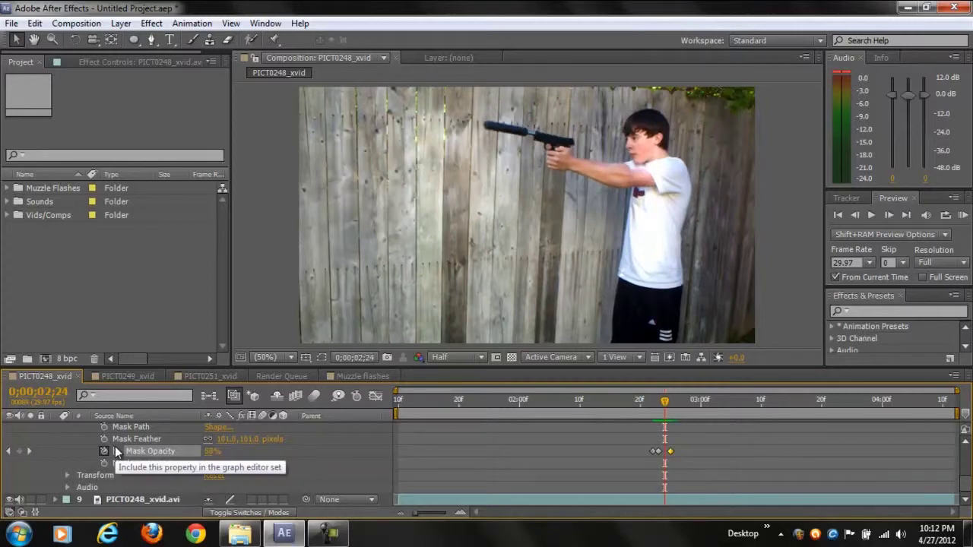
pyautogui.press('pageup')
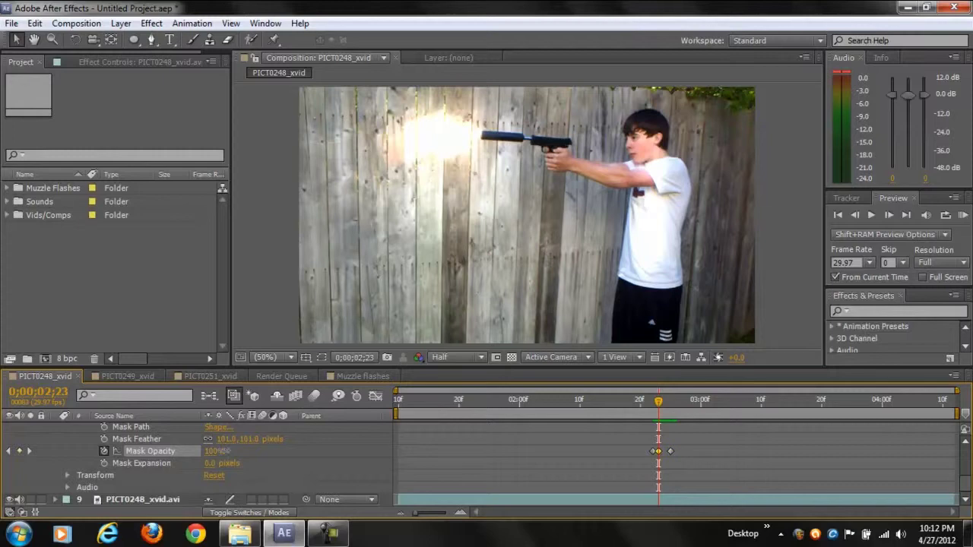
pyautogui.moveTo(226, 451); pyautogui.dragTo(216, 453)
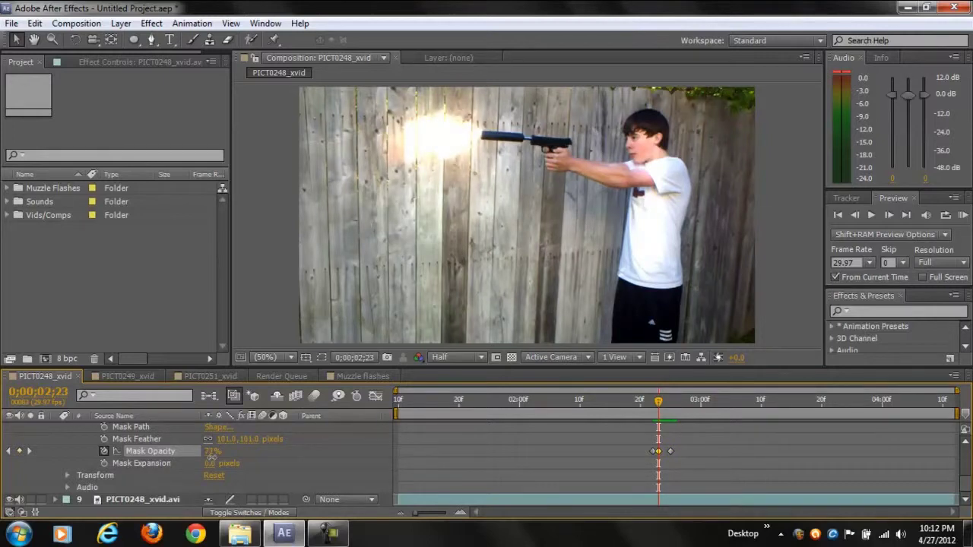
pyautogui.click(664, 404)
pyautogui.moveTo(665, 401)
pyautogui.mouseDown()
pyautogui.moveTo(675, 401)
pyautogui.moveTo(659, 401)
pyautogui.mouseUp()
pyautogui.scroll(3, 965, 433)
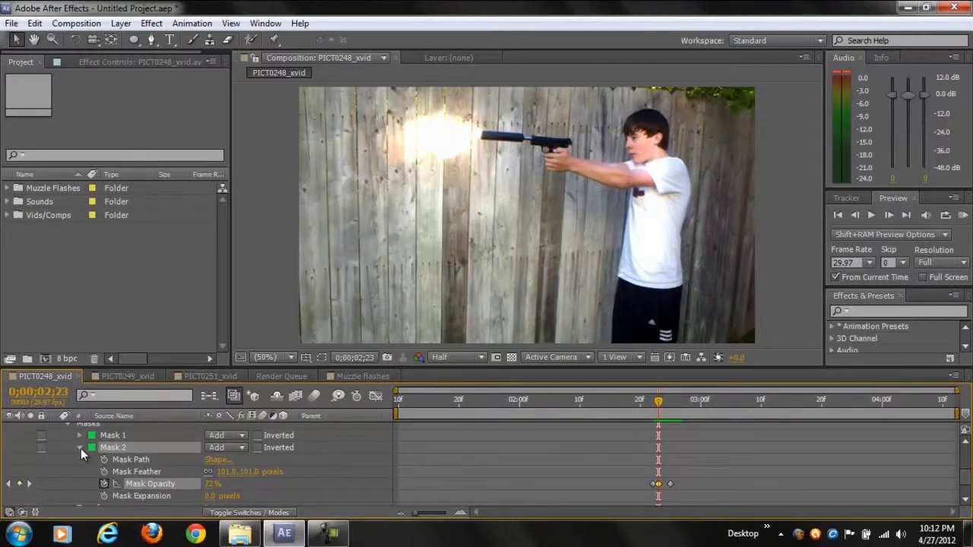
pyautogui.click(81, 448)
# - Keyframe Mask 1's opacity at 100% at 0;00;02;23, and at 0% at both 0;00;02;22 and 0;00;02;25
pyautogui.click(81, 450)
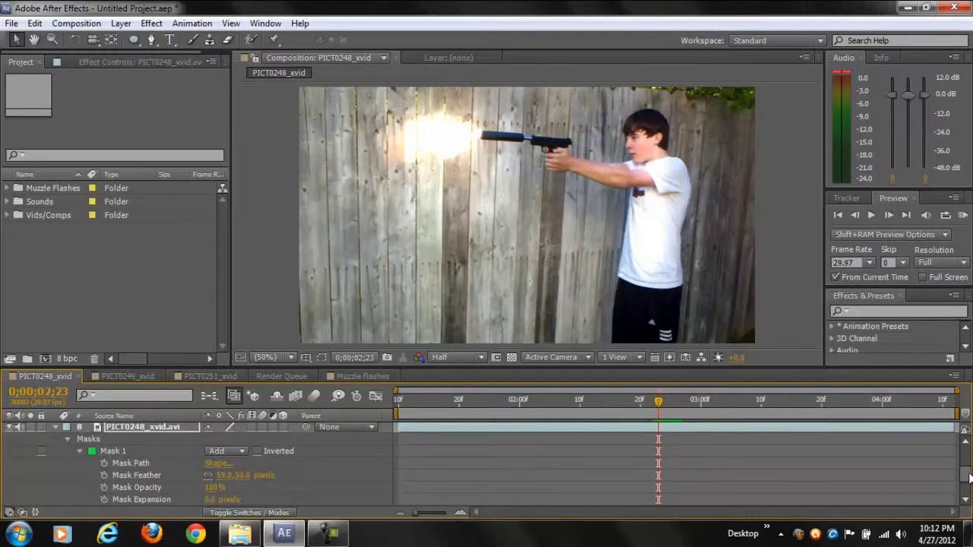
pyautogui.moveTo(968, 477); pyautogui.dragTo(968, 480)
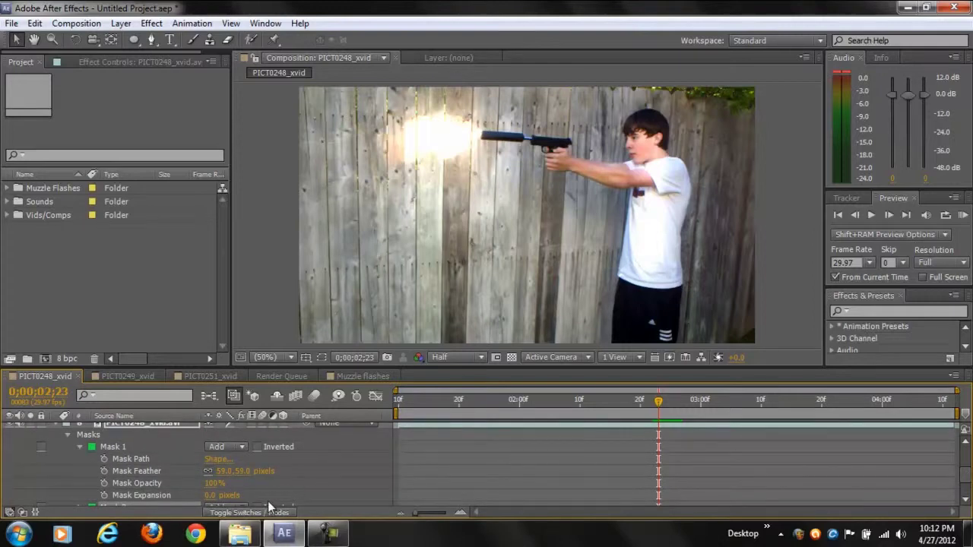
pyautogui.click(104, 482)
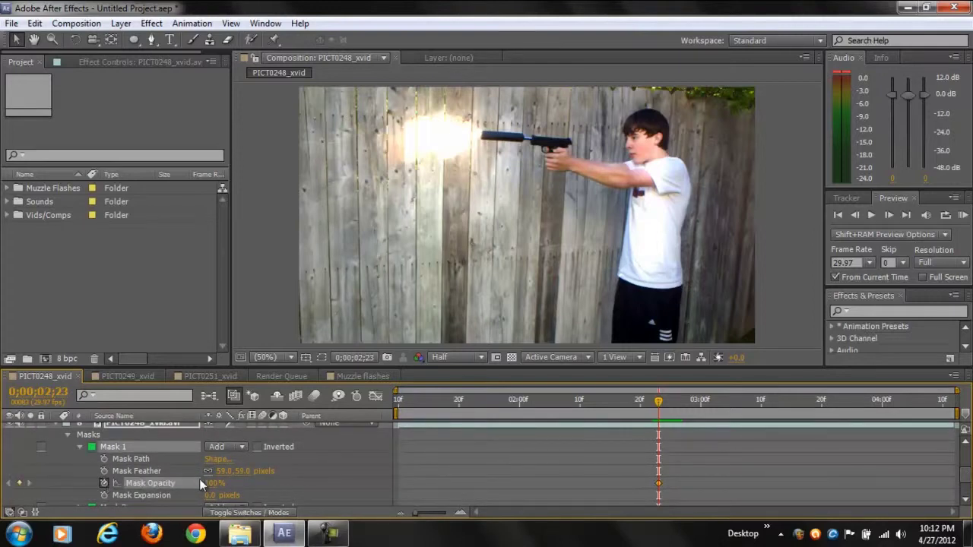
pyautogui.press('pageup')
pyautogui.moveTo(213, 483); pyautogui.dragTo(139, 483)
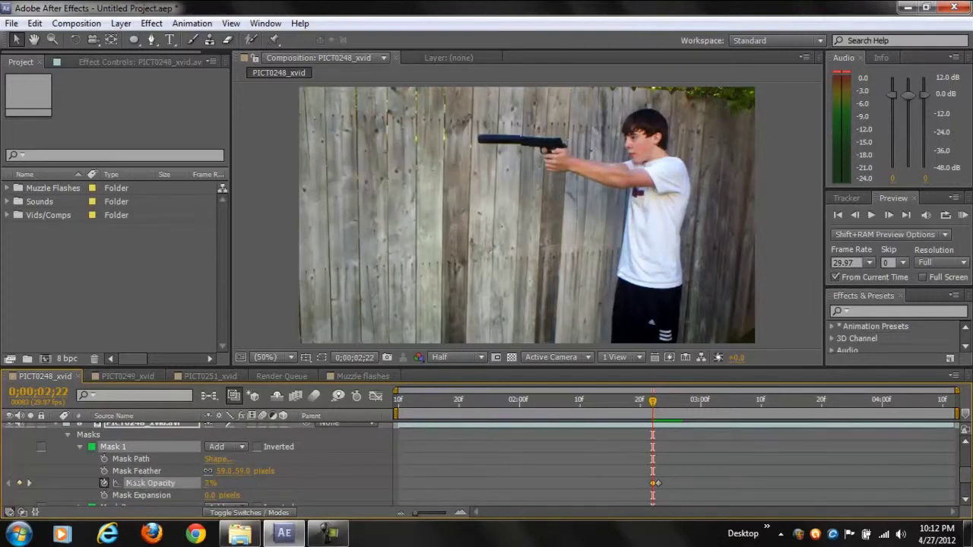
pyautogui.press('pagedown')
pyautogui.press('pagedown')
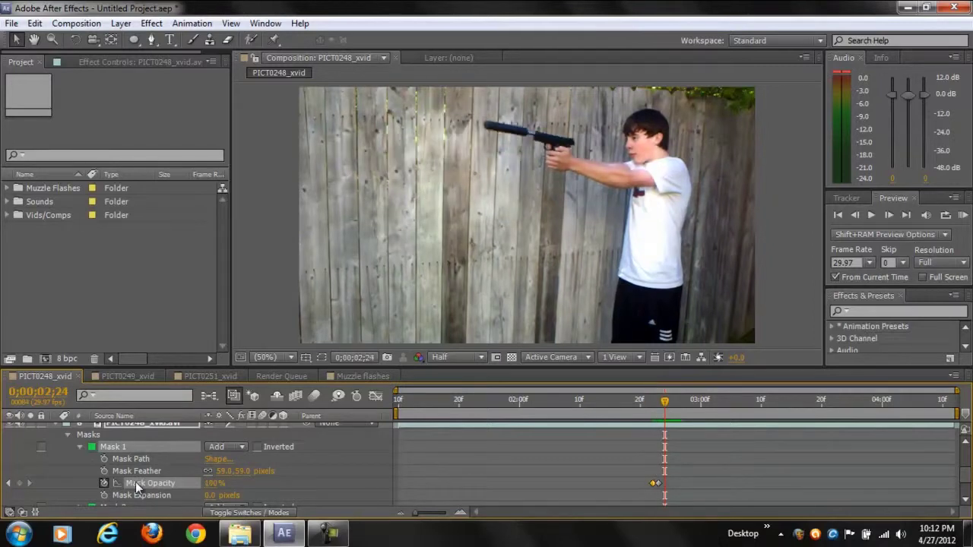
pyautogui.press('pagedown')
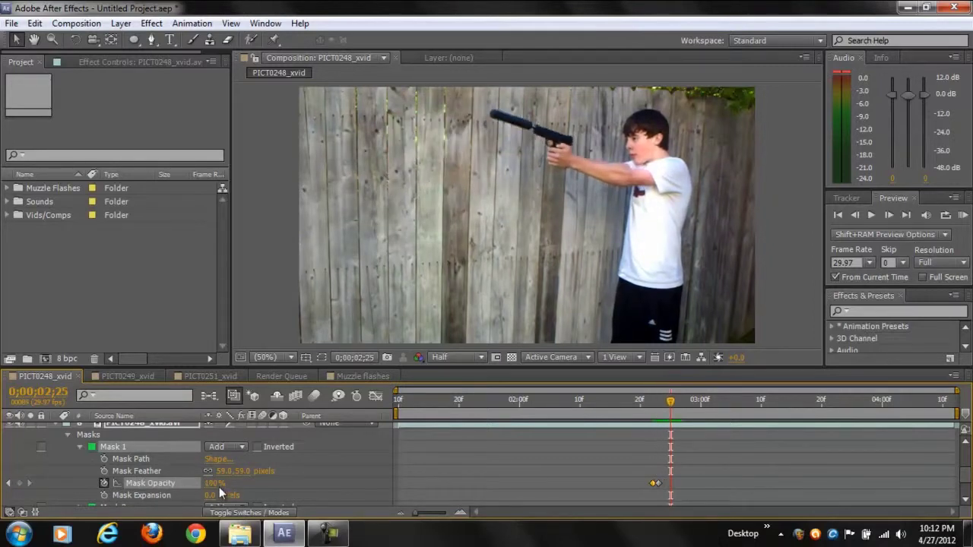
pyautogui.moveTo(218, 488); pyautogui.dragTo(111, 486)
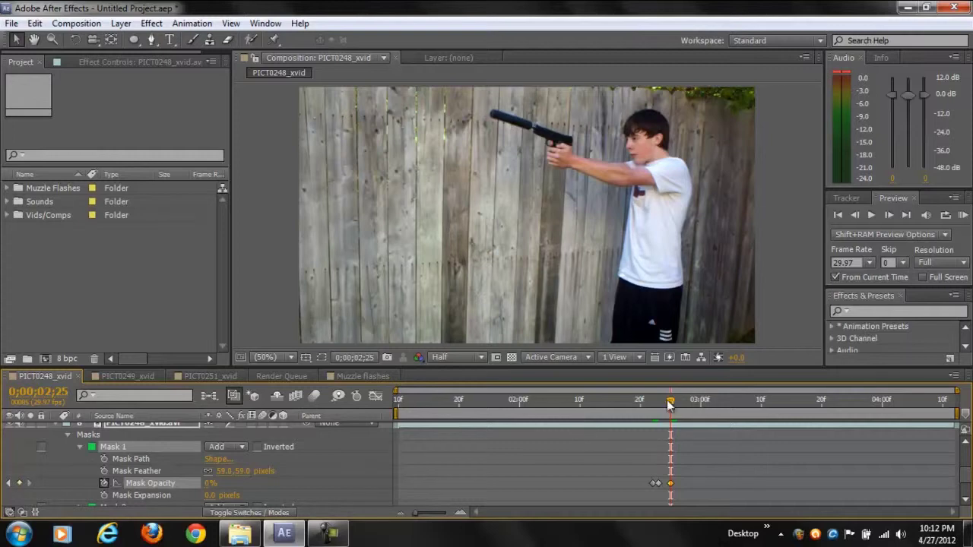
# - RAM-preview the first shot with its flash light from 0;00;02;07, stop playback, and go to 0;00;02;20
pyautogui.moveTo(668, 405); pyautogui.dragTo(560, 413)
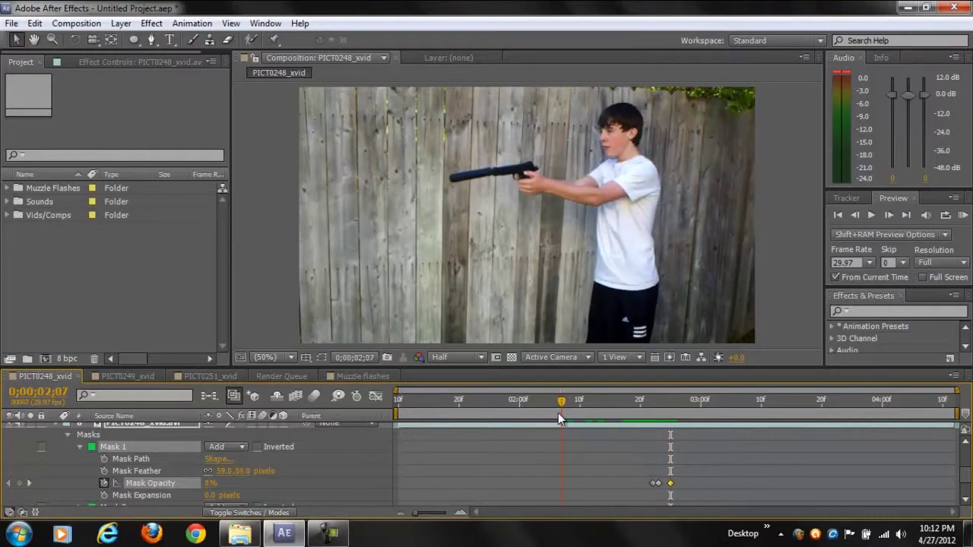
pyautogui.click(962, 215)
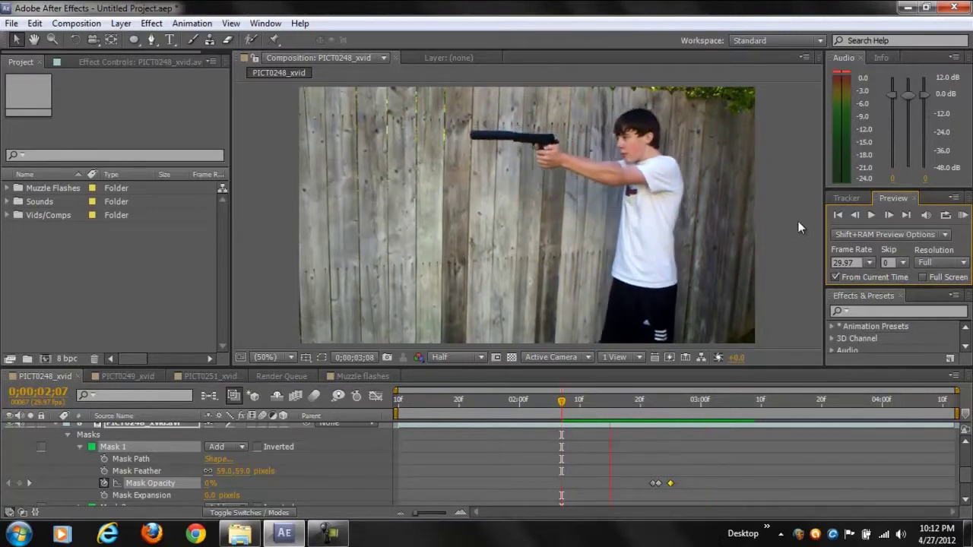
pyautogui.click(798, 226)
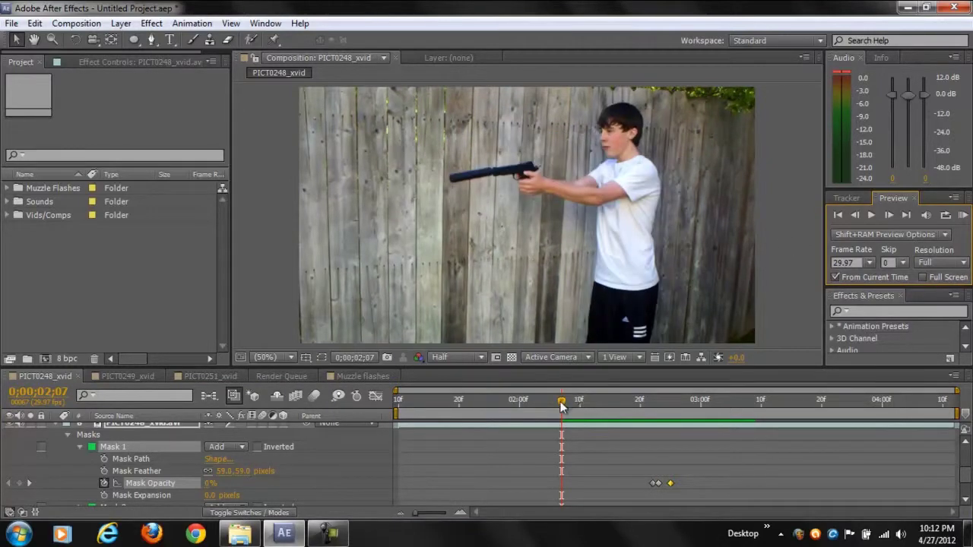
pyautogui.moveTo(560, 401); pyautogui.dragTo(640, 402)
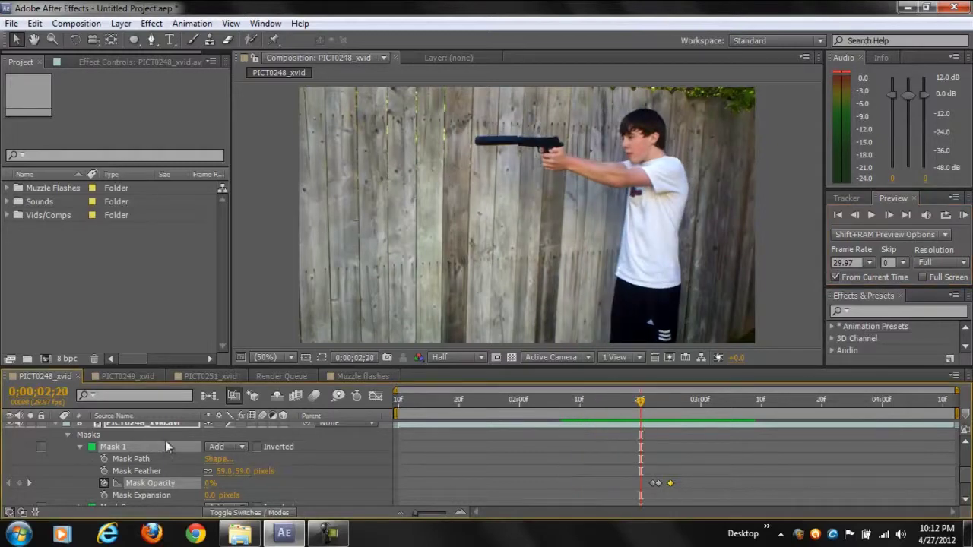
# - Collapse the masked PICT0248_xvid.avi layer and set the colt_45.wav layer's audio level to 0.5 dB with the playhead at 0;00;02;23
pyautogui.click(54, 424)
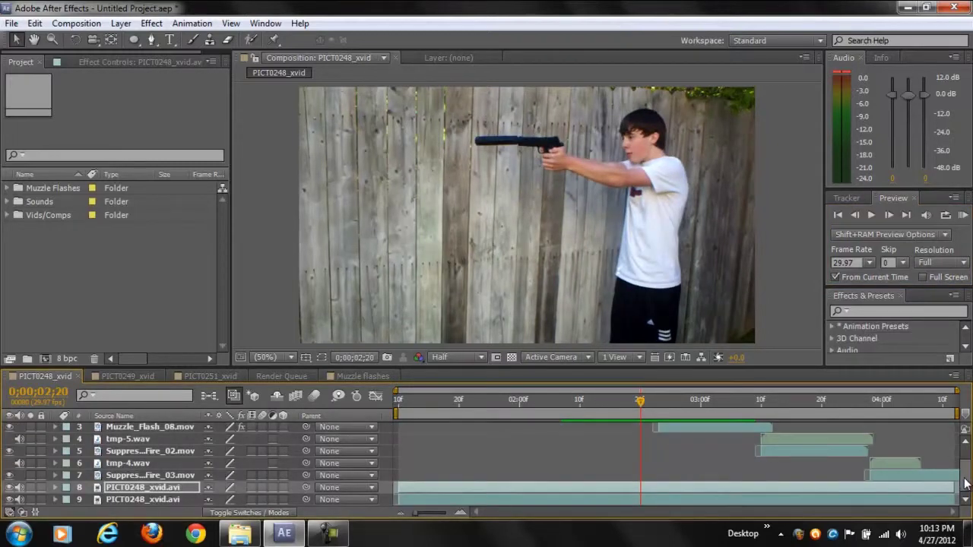
pyautogui.scroll(2, 836, 456)
pyautogui.click(679, 426)
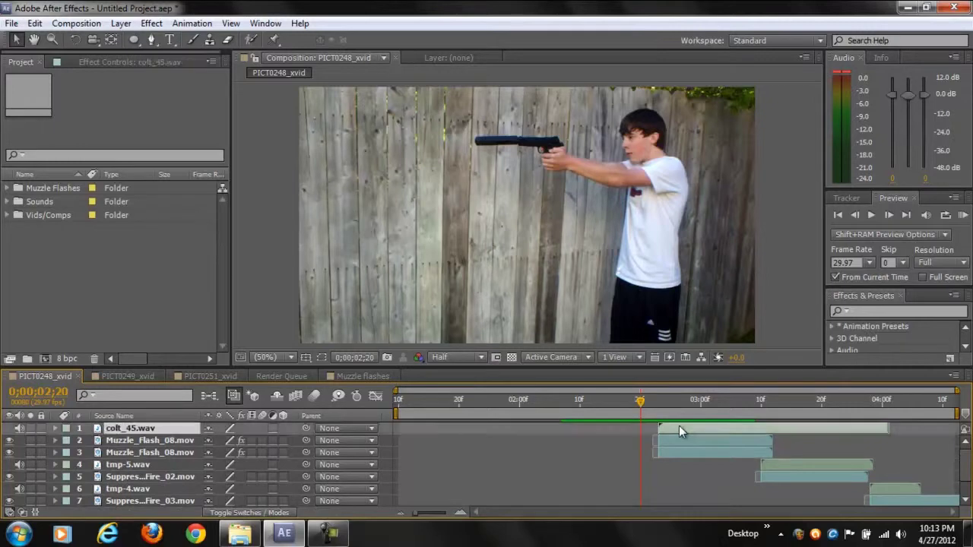
pyautogui.moveTo(640, 403); pyautogui.dragTo(659, 403)
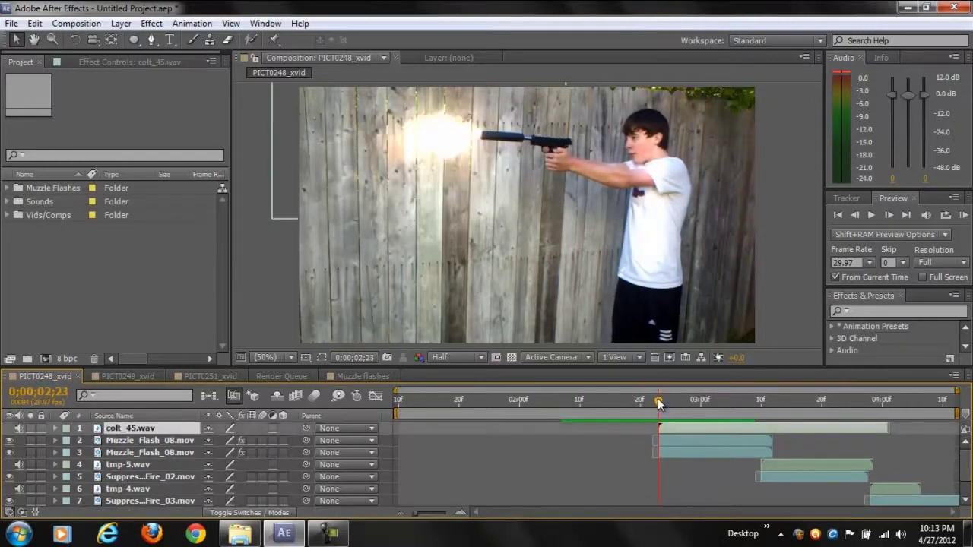
pyautogui.moveTo(908, 95); pyautogui.dragTo(908, 99)
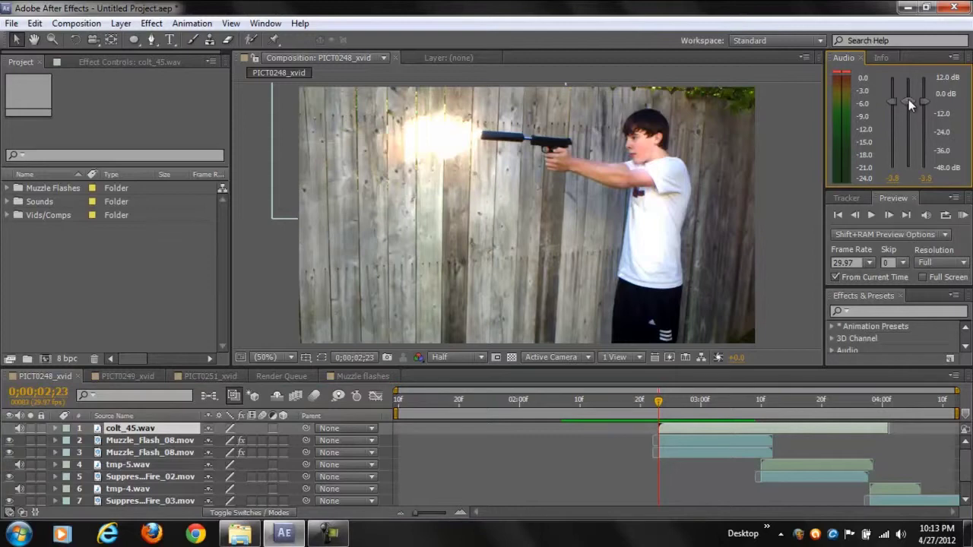
# - Apply the Bass & Treble effect to colt_45.wav with bass at 37 and treble at -26
pyautogui.rightClick(713, 435)
pyautogui.moveTo(743, 203)
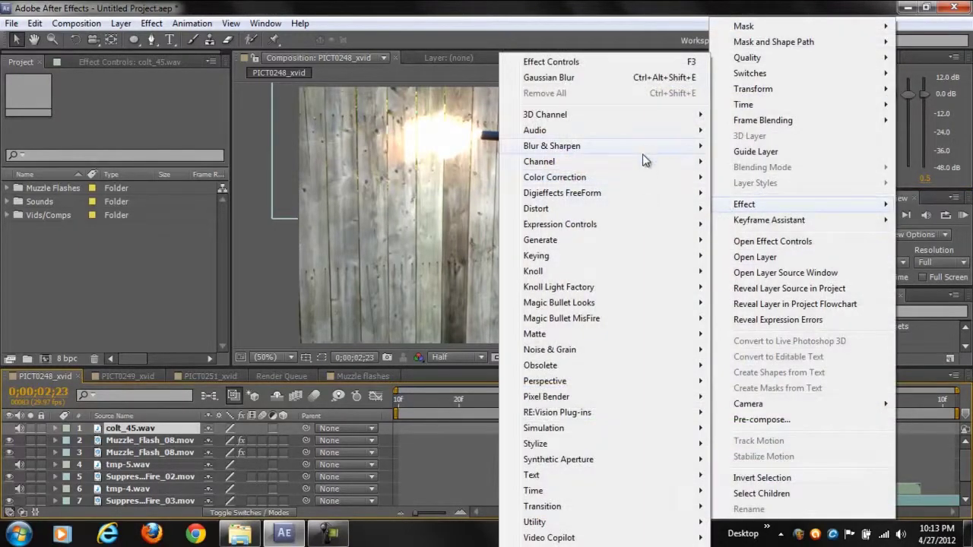
pyautogui.moveTo(669, 130)
pyautogui.click(718, 145)
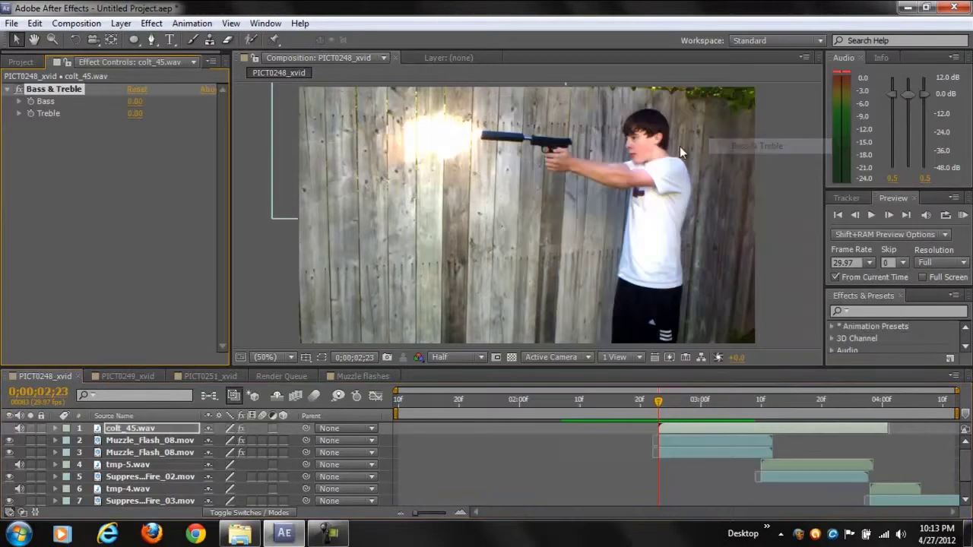
pyautogui.moveTo(134, 113); pyautogui.dragTo(126, 120)
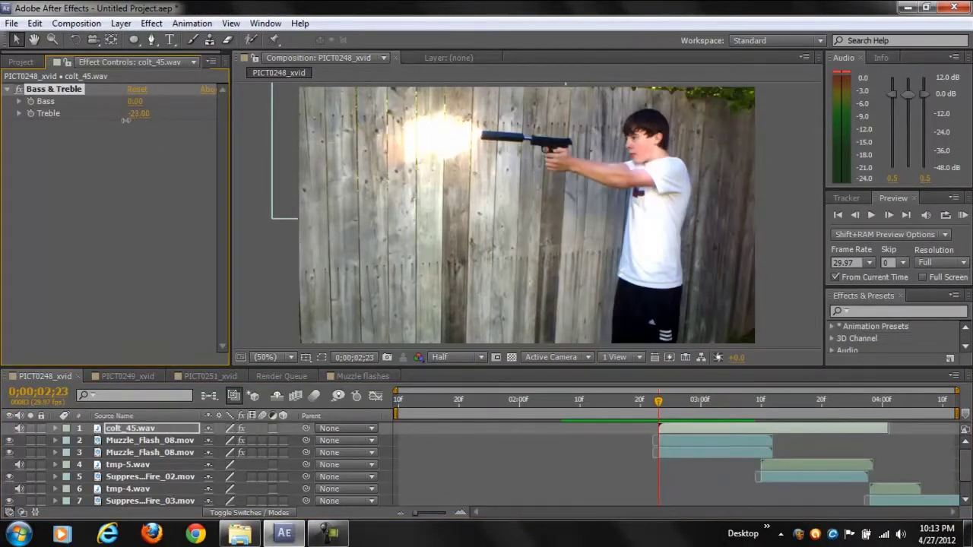
pyautogui.moveTo(49, 127); pyautogui.dragTo(111, 133)
pyautogui.moveTo(87, 131); pyautogui.dragTo(149, 101)
# - RAM-preview the gunshot with sound from 0;00;02;17, return to 0;00;02;23, and collapse the Bass & Treble effect
pyautogui.moveTo(657, 400); pyautogui.dragTo(621, 402)
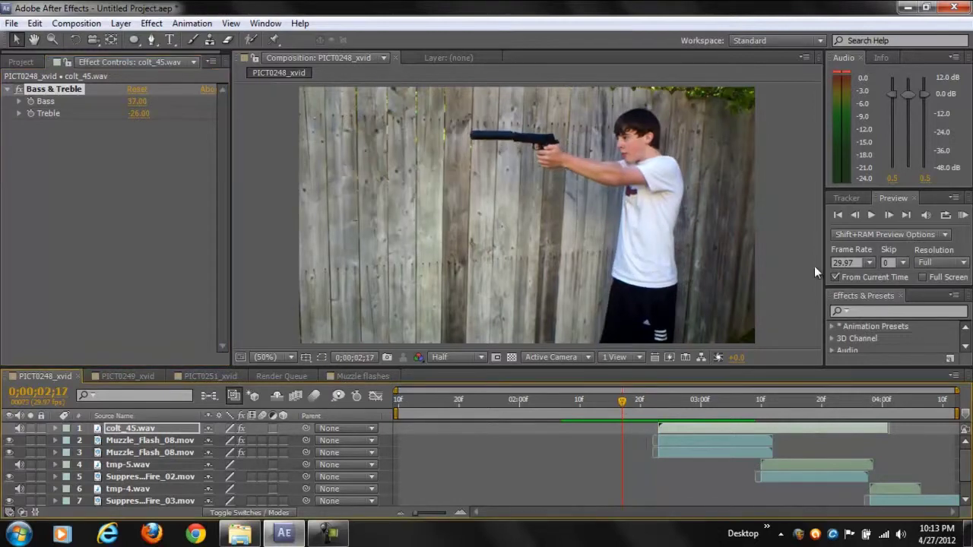
pyautogui.click(962, 215)
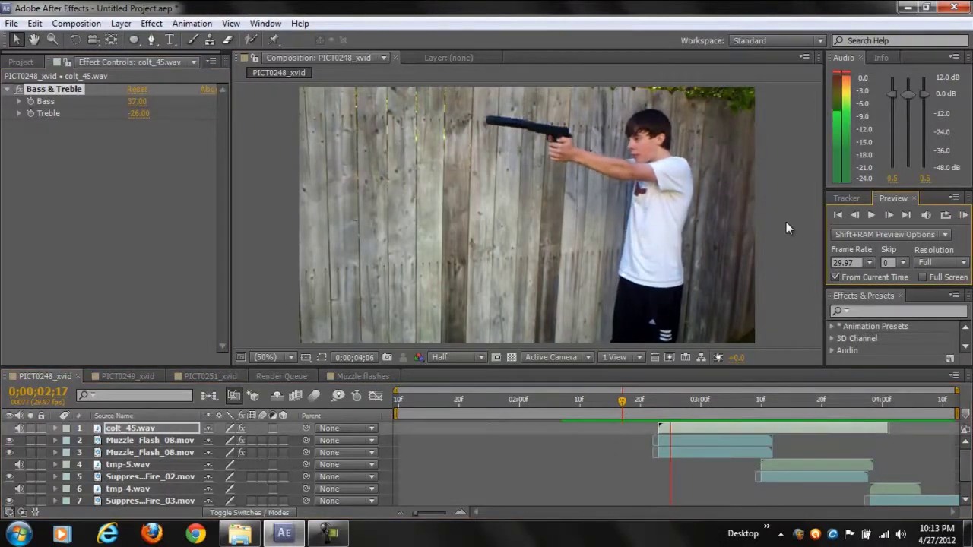
pyautogui.click(962, 216)
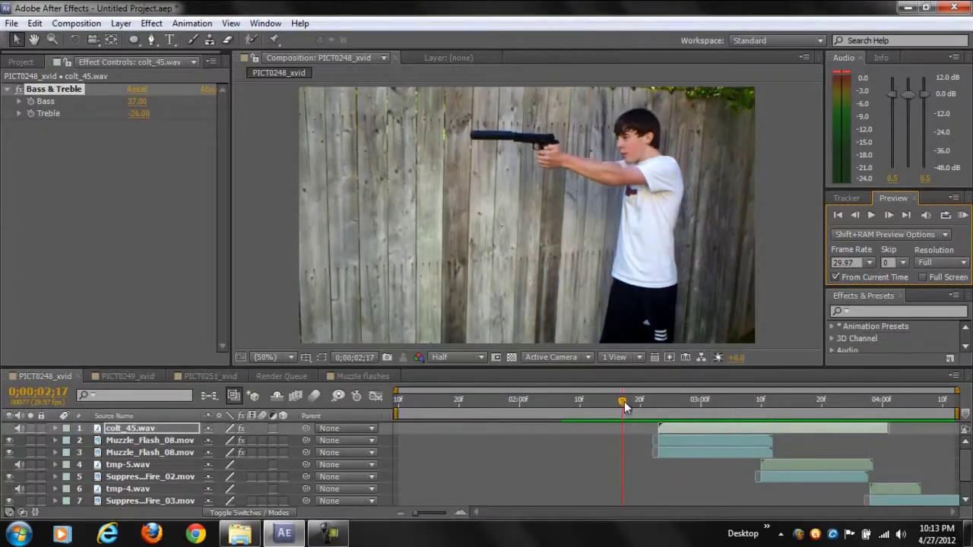
pyautogui.moveTo(624, 405); pyautogui.dragTo(659, 409)
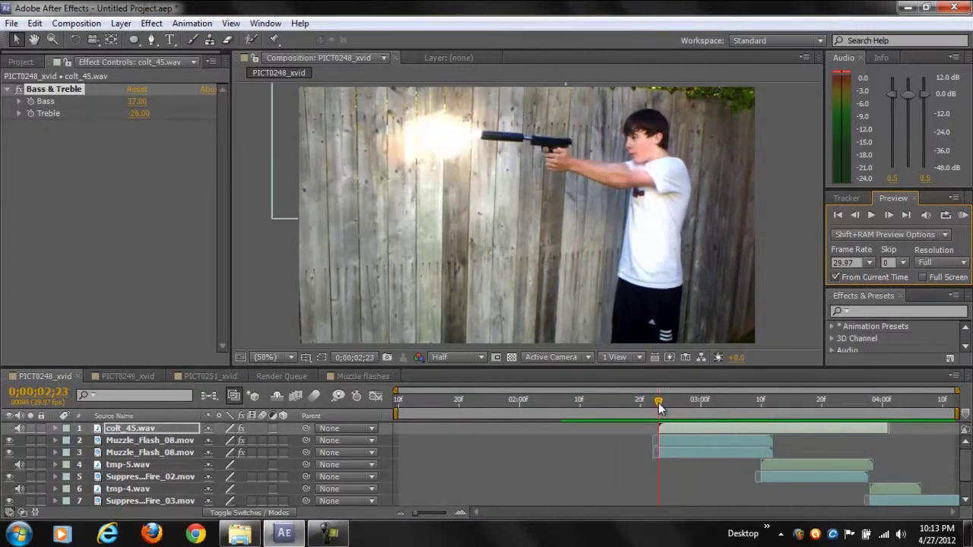
pyautogui.click(8, 90)
pyautogui.moveTo(242, 538)
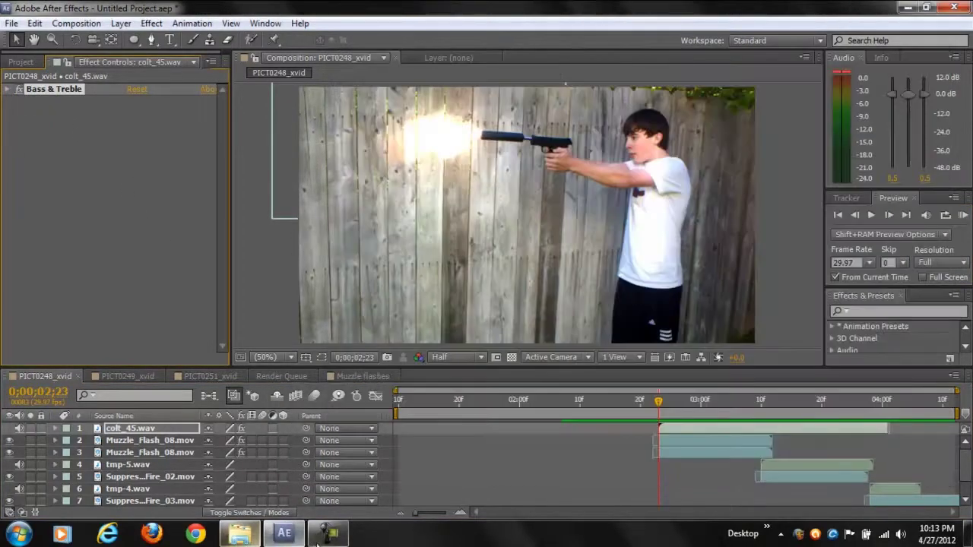
pyautogui.click(327, 534)
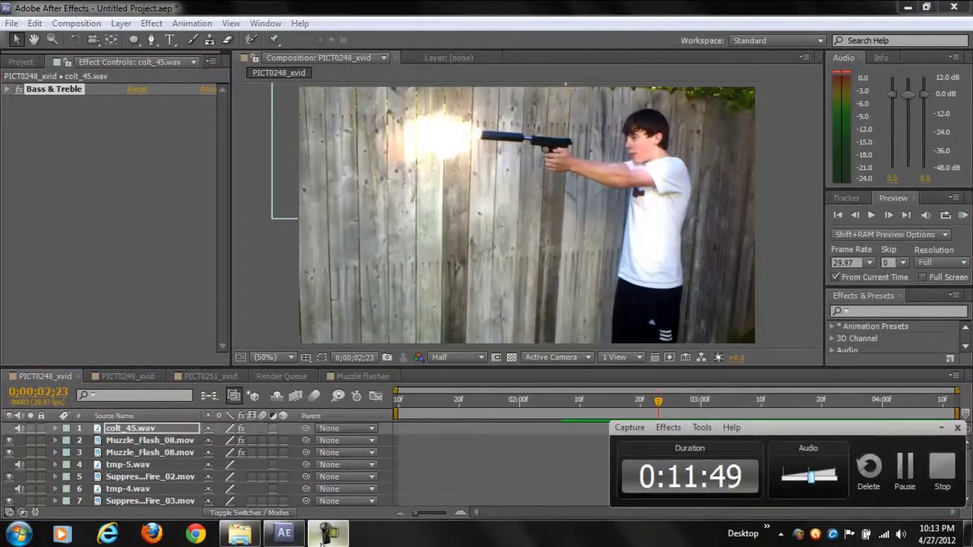
pyautogui.click(328, 534)
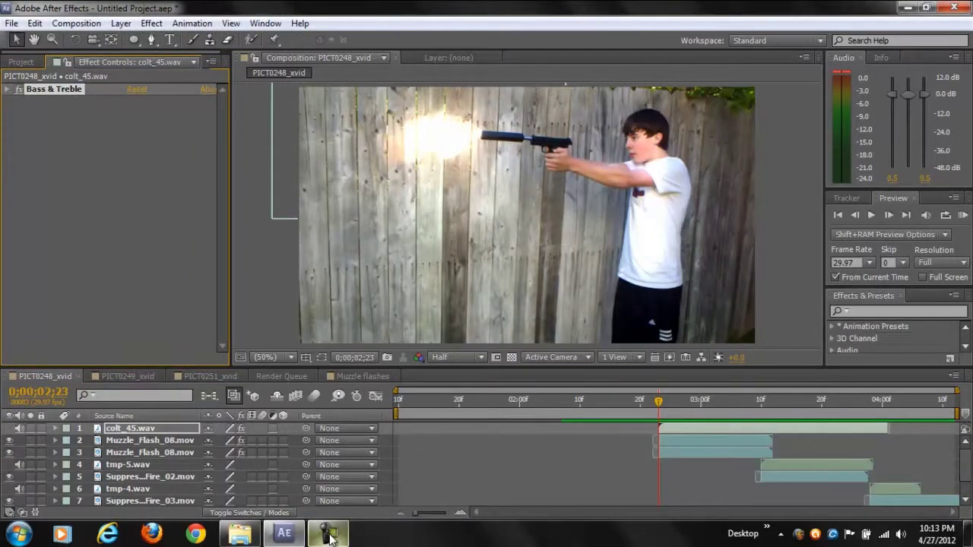
pyautogui.click(327, 534)
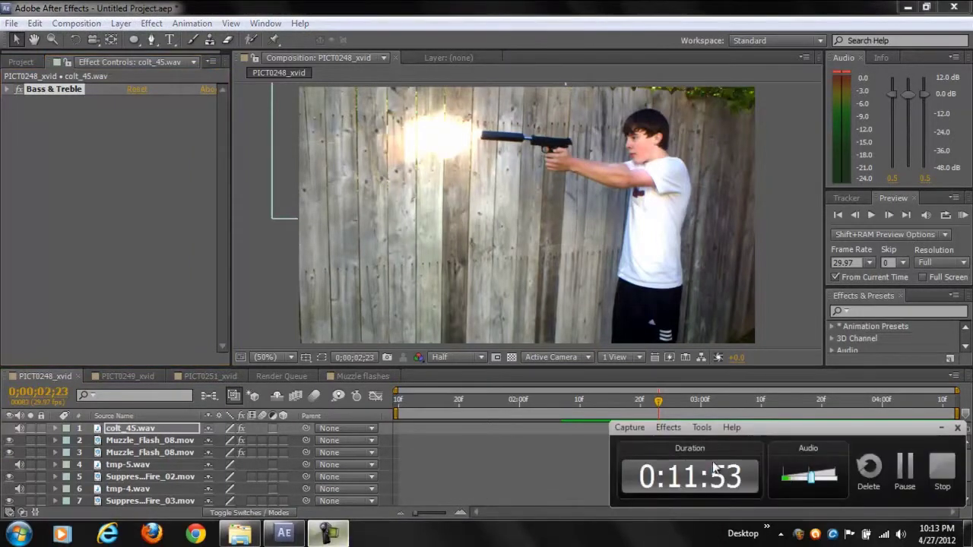